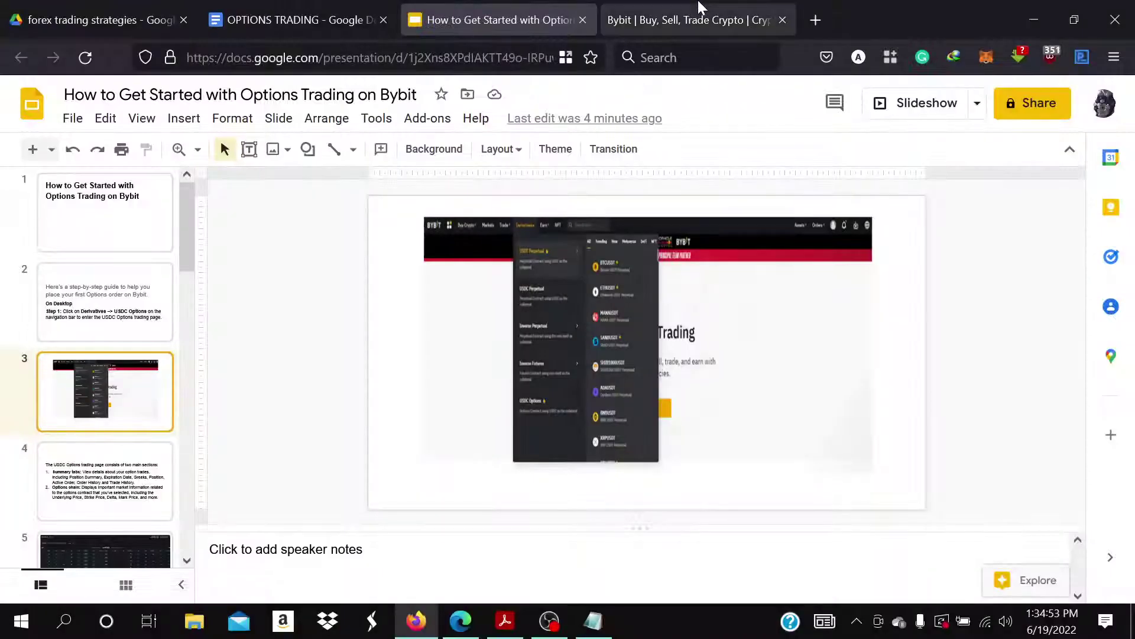
Browse the Derivatives products, including USDC Options, on Bybit testnet, then return to the options tutorial slides.
click(699, 7)
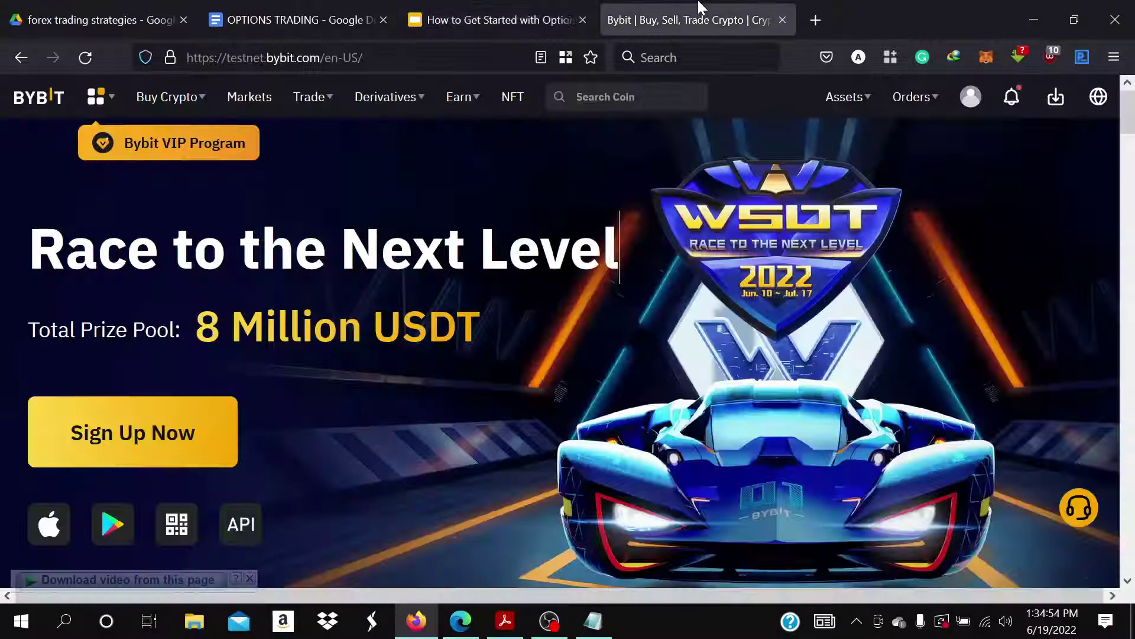
mouse_move(392, 101)
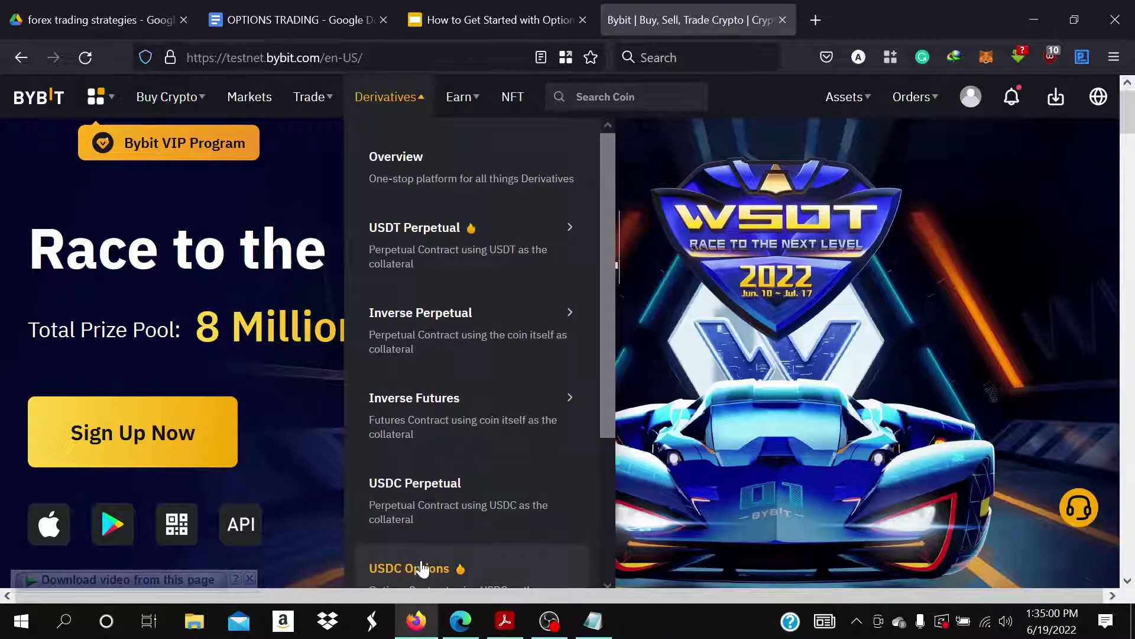
scroll(421, 568, down, 3)
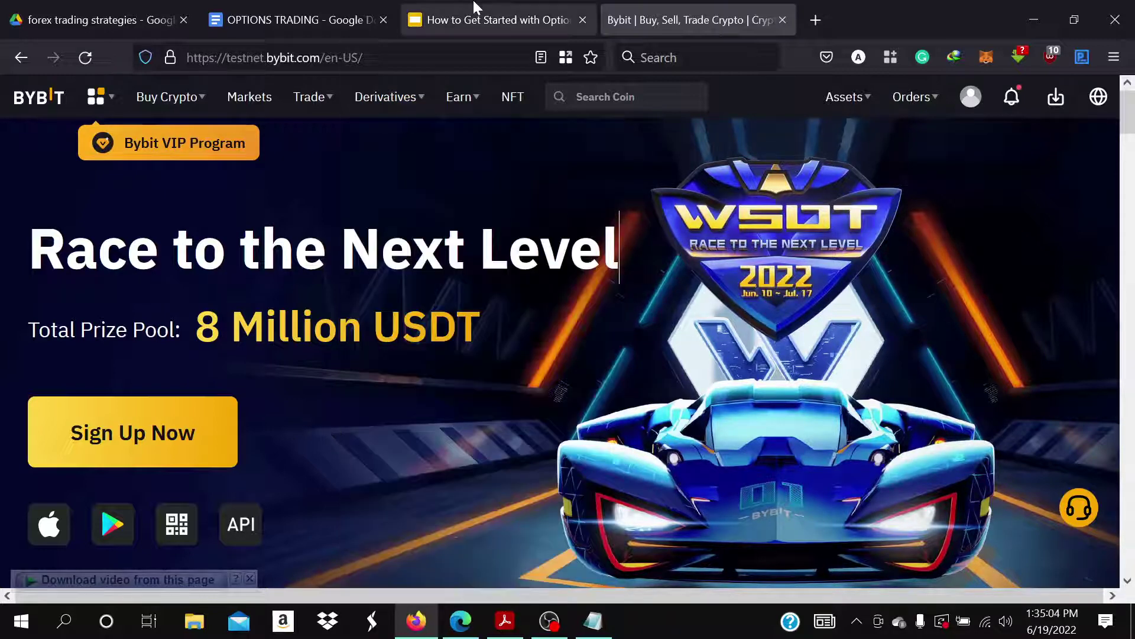
click(470, 10)
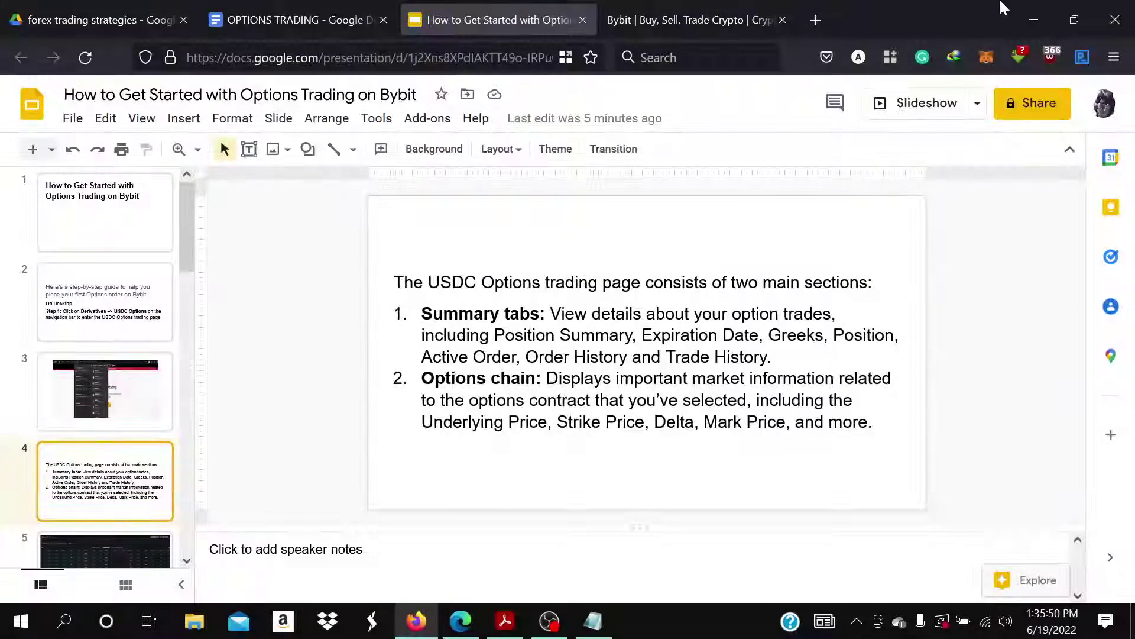
Switch to the Bybit testnet homepage to browse its derivatives products.
click(723, 13)
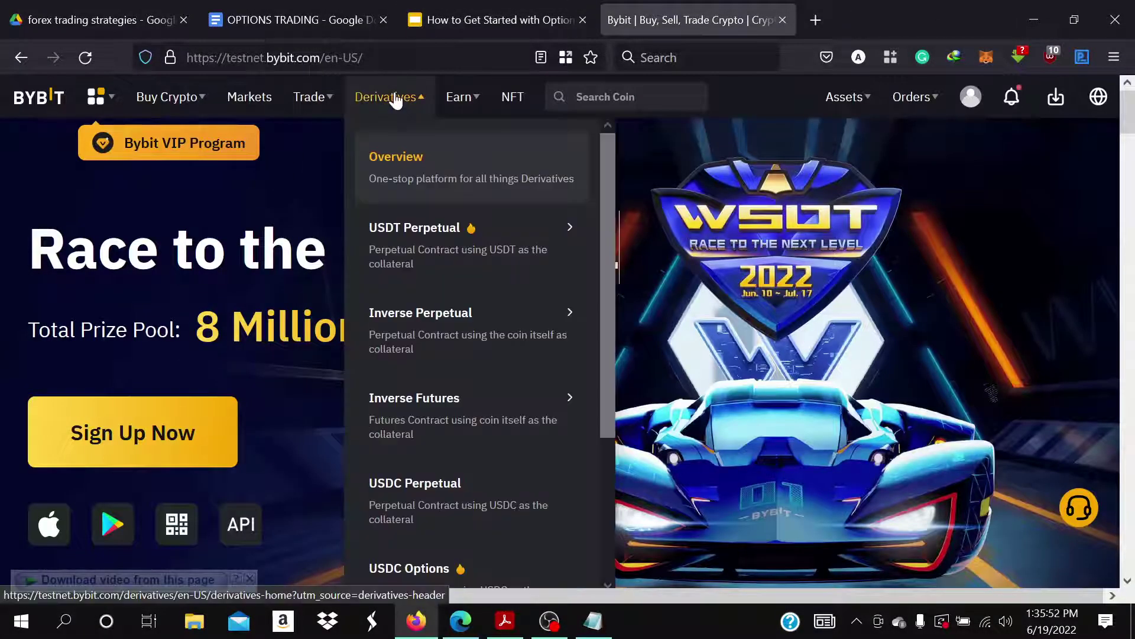
Open Bybit's USDC BTC-Options page, scroll through the call strikes, then return to slide 4.
click(436, 567)
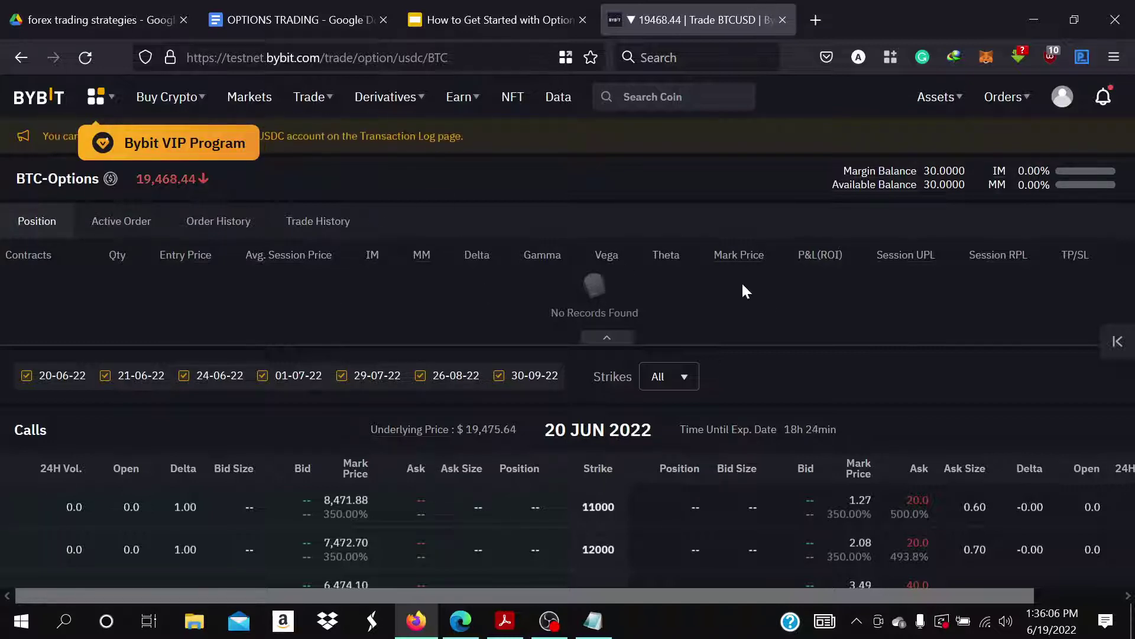
scroll(767, 303, down, 2)
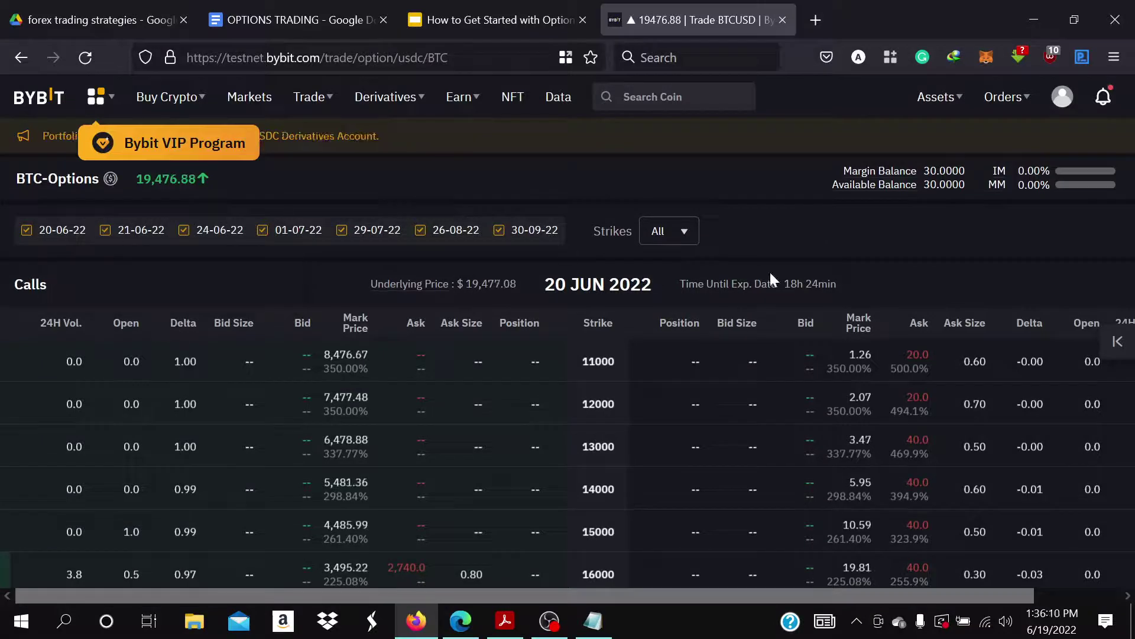
scroll(909, 301, up, 2)
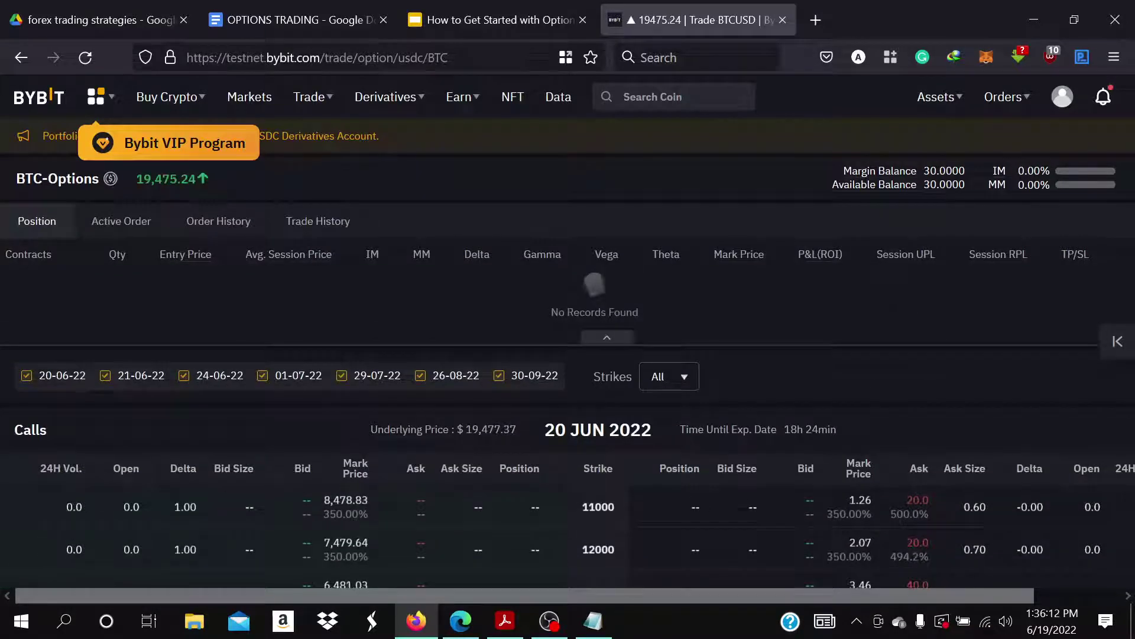
click(455, 8)
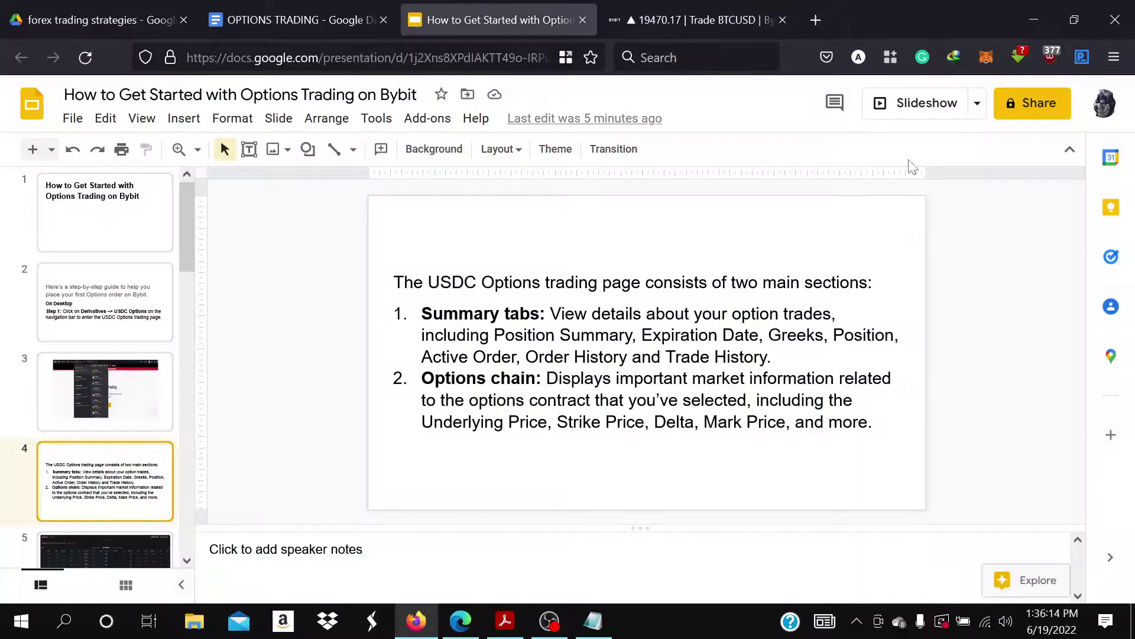
Present the options tutorial full screen and advance to the options chain screenshot slide.
click(909, 122)
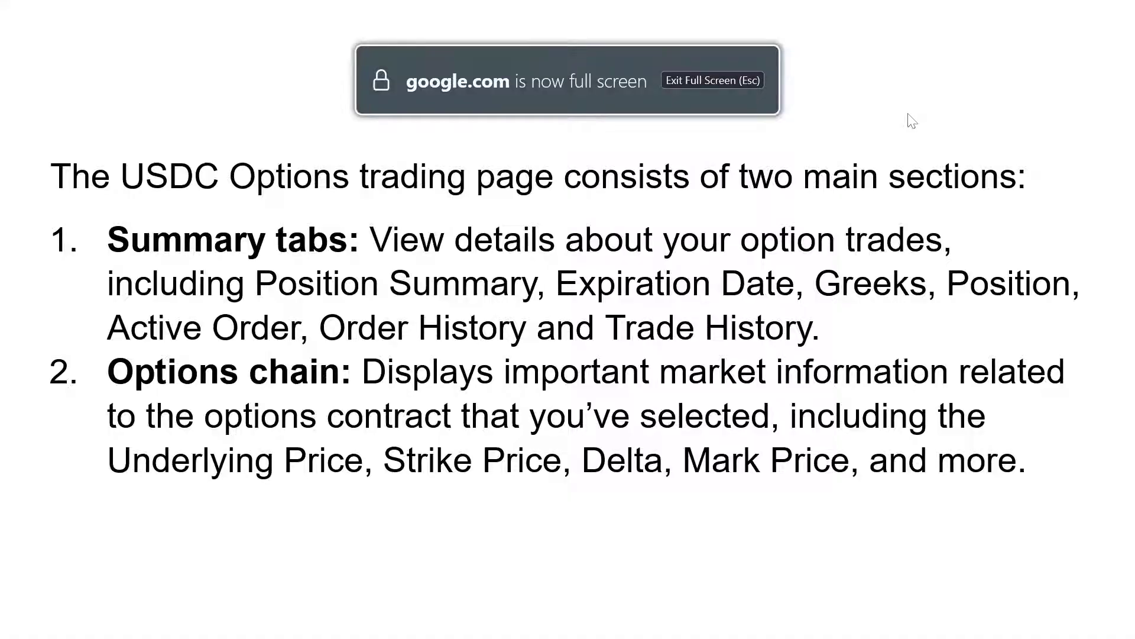
click(912, 122)
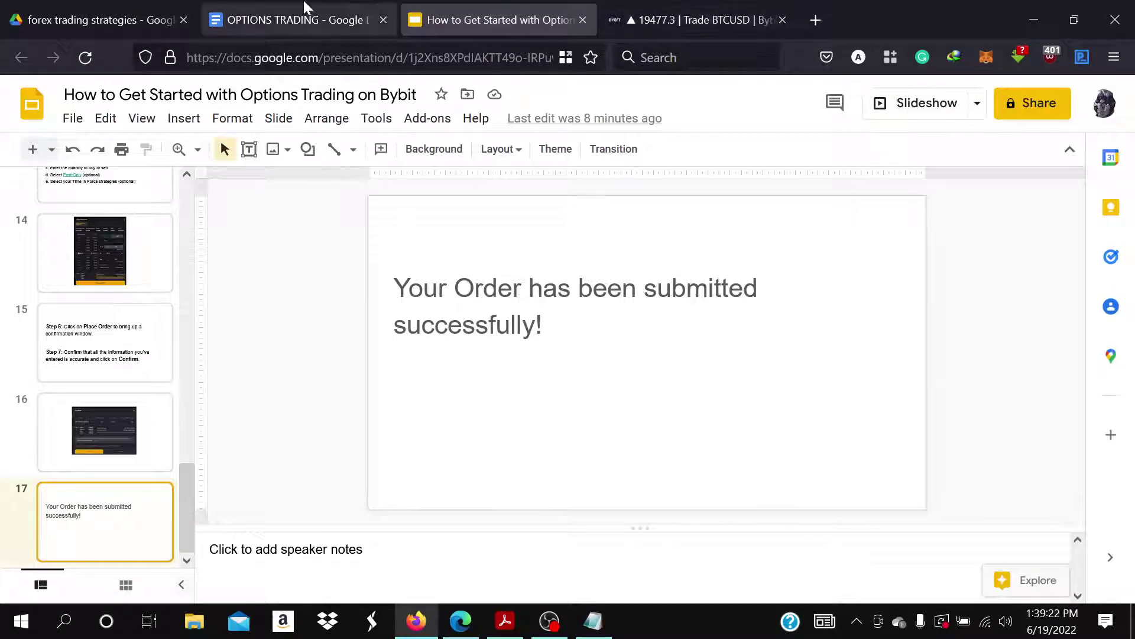
From the BTC options page, open the Bybit testnet homepage in a new tab via the BYBIT logo.
click(737, 3)
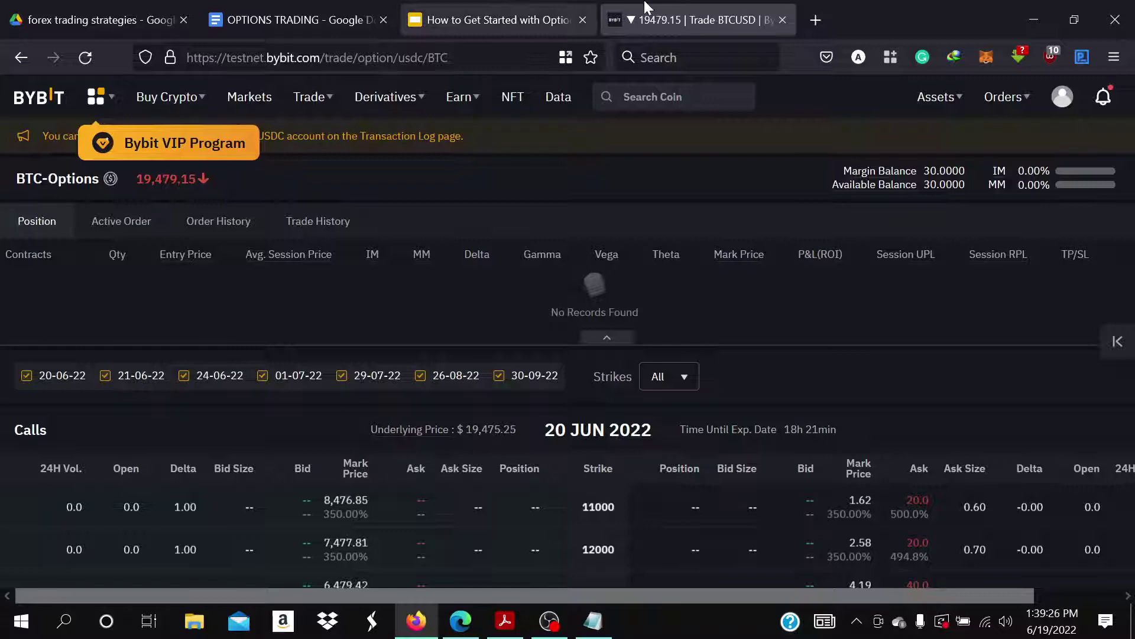
mouse_move(387, 100)
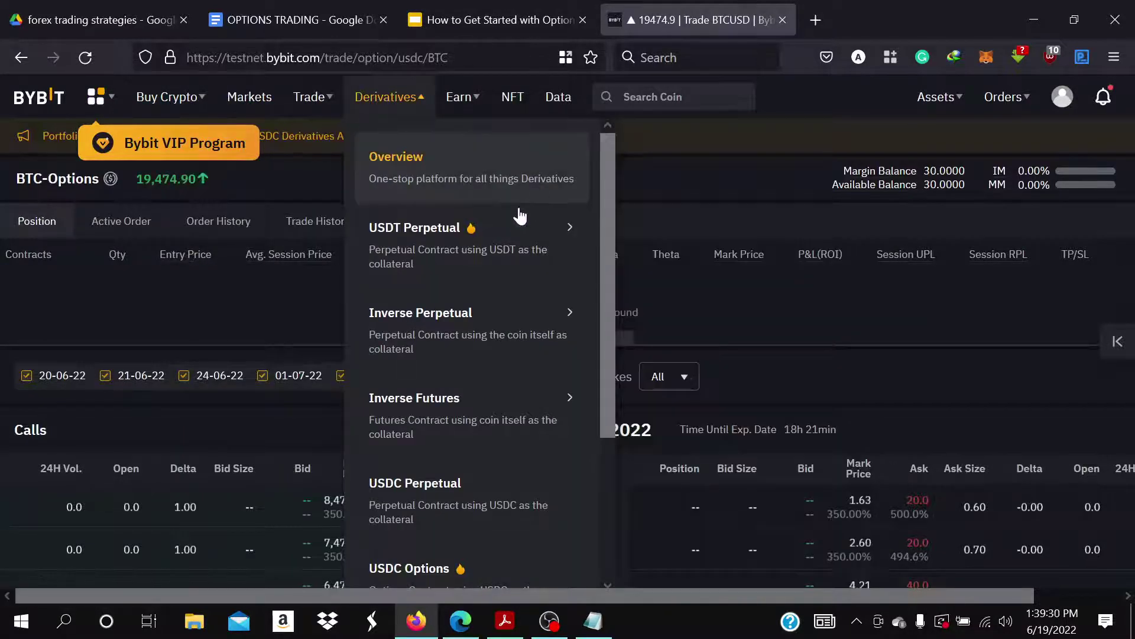
mouse_move(514, 240)
right_click(716, 202)
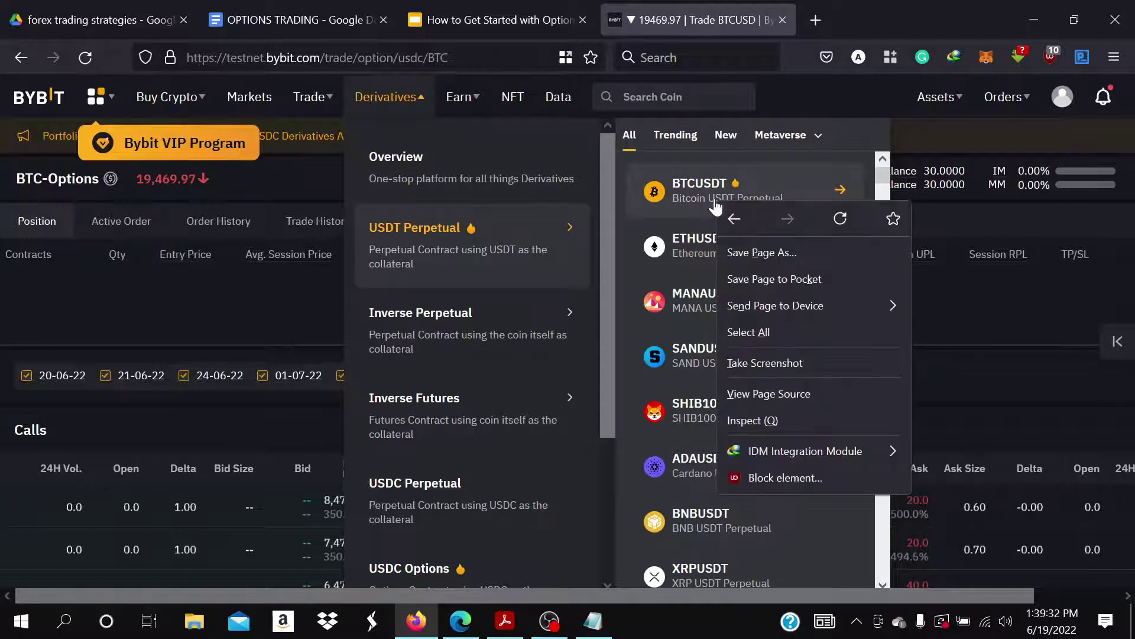
click(541, 188)
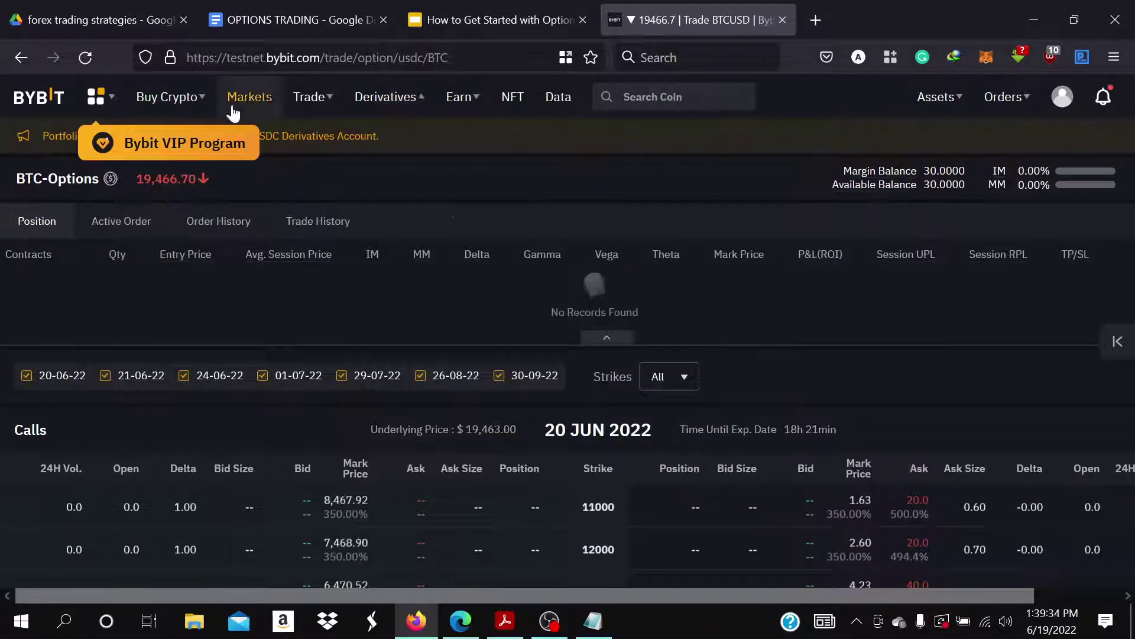
right_click(55, 103)
click(109, 106)
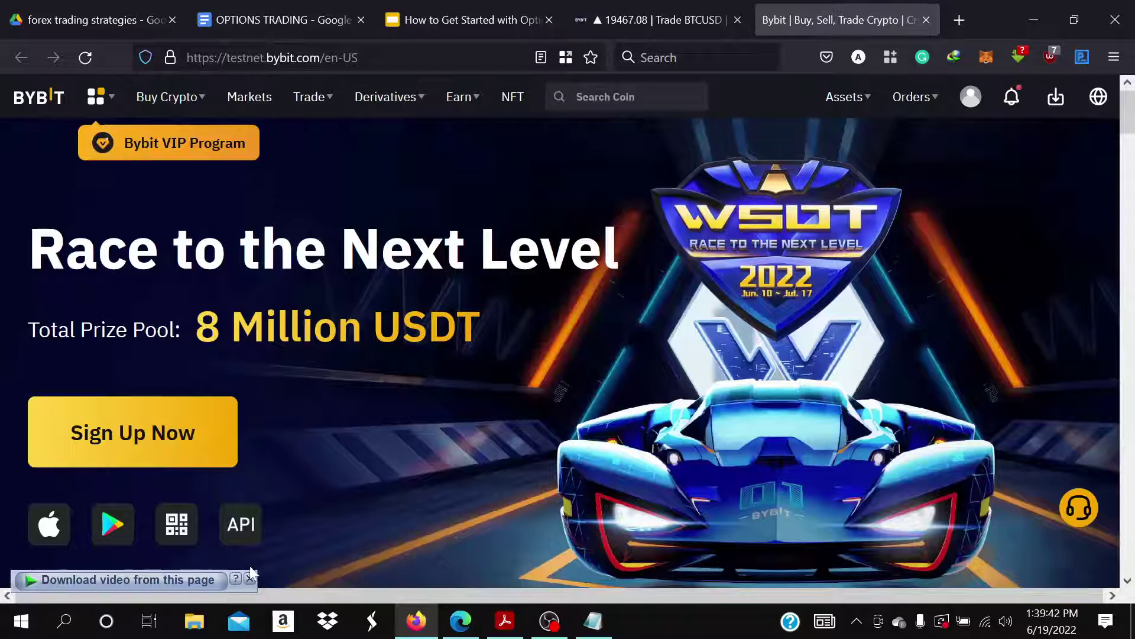
Close the download bar, open BTCUSDT USDT Perpetual, and dismiss the order-methods tip.
click(250, 579)
mouse_move(393, 109)
mouse_move(398, 236)
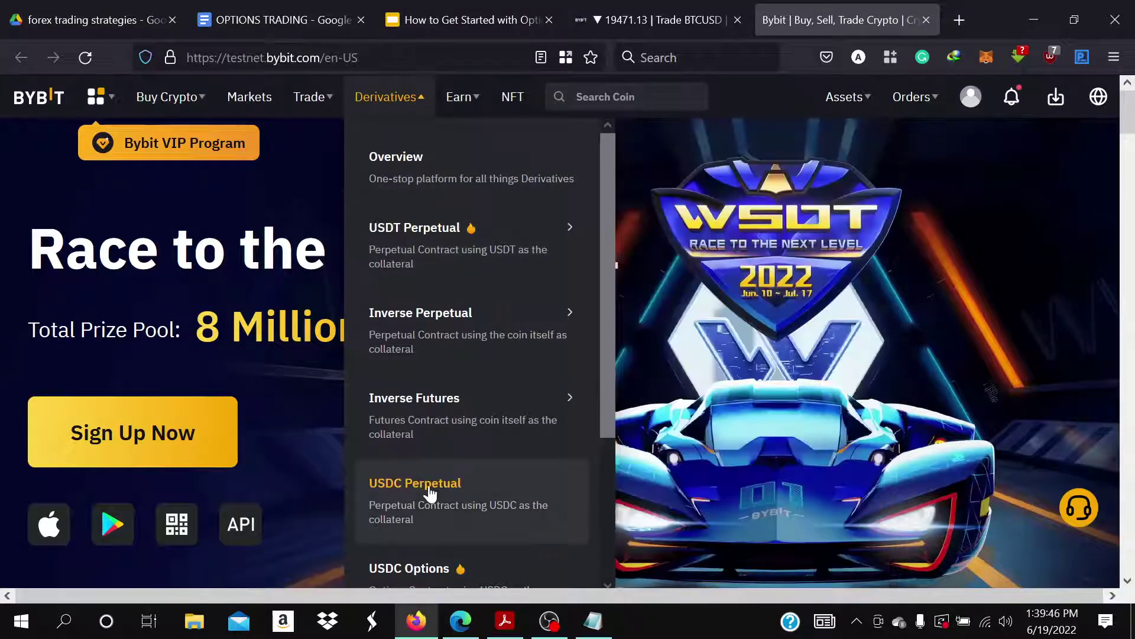
mouse_move(529, 245)
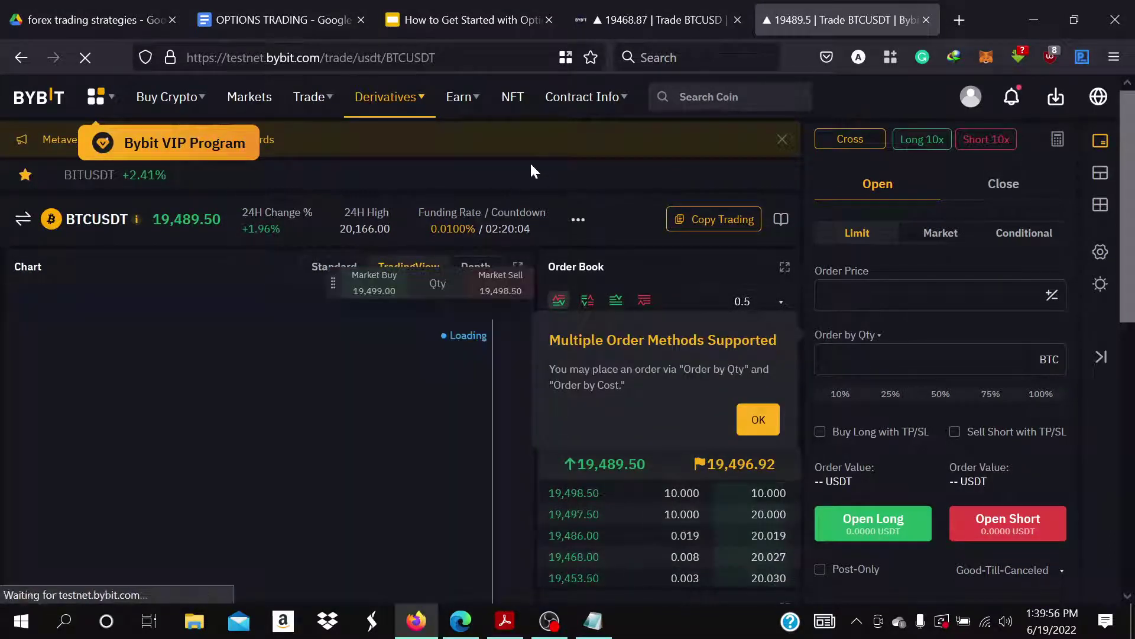
click(758, 419)
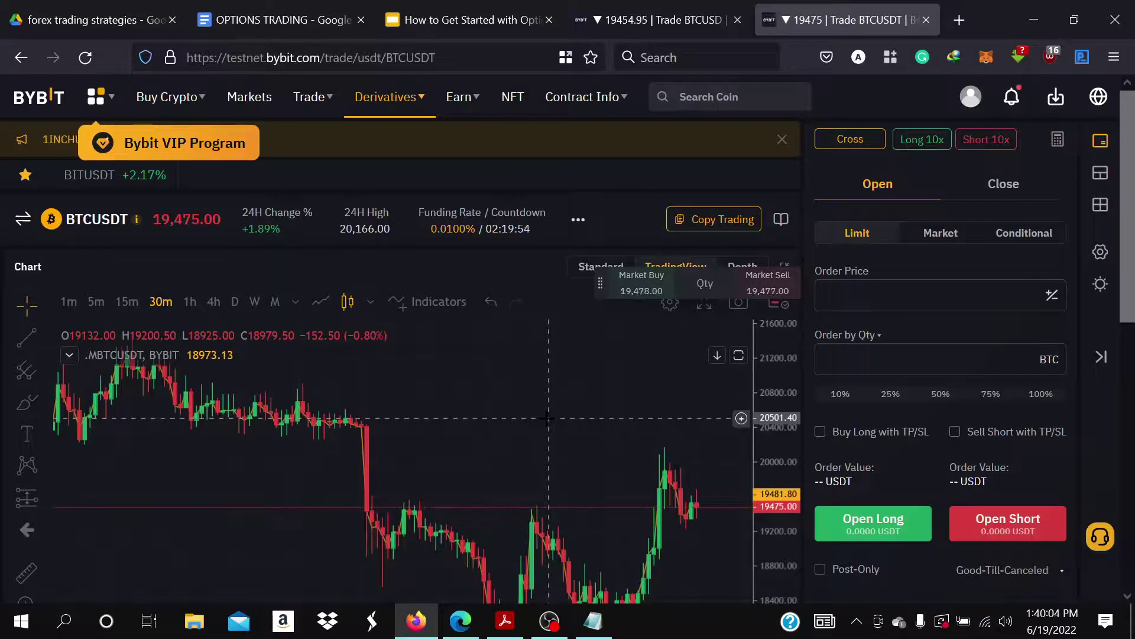
Set the BTCUSDT chart to 4h candles, add Ichimoku Cloud (9 26 52 26), and pan ahead of price.
click(212, 302)
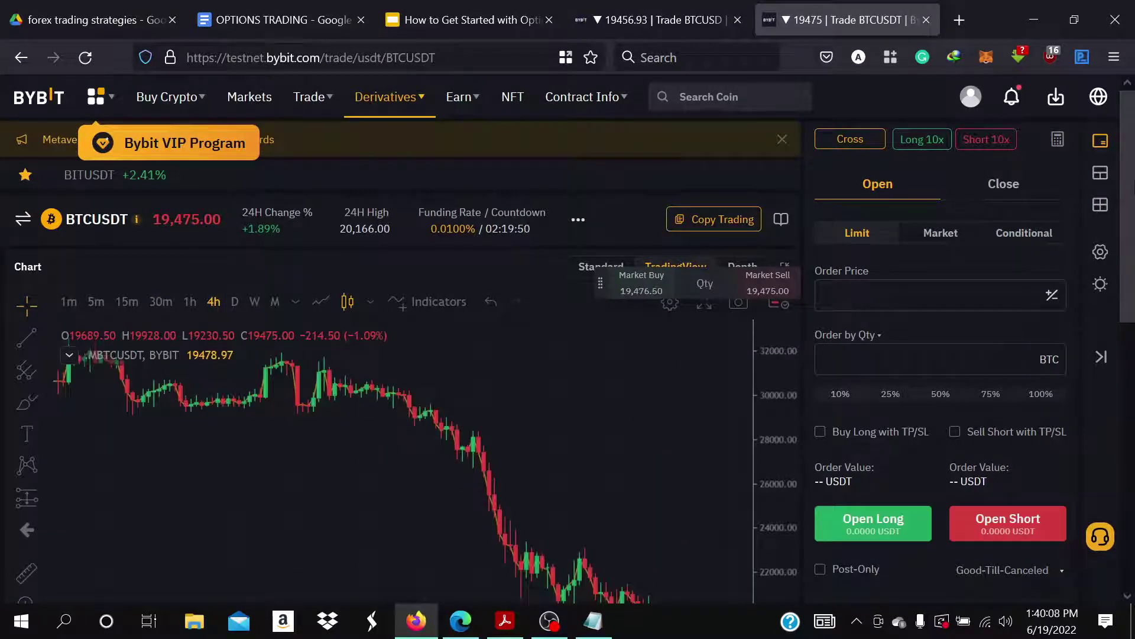
scroll(59, 235, down, 3)
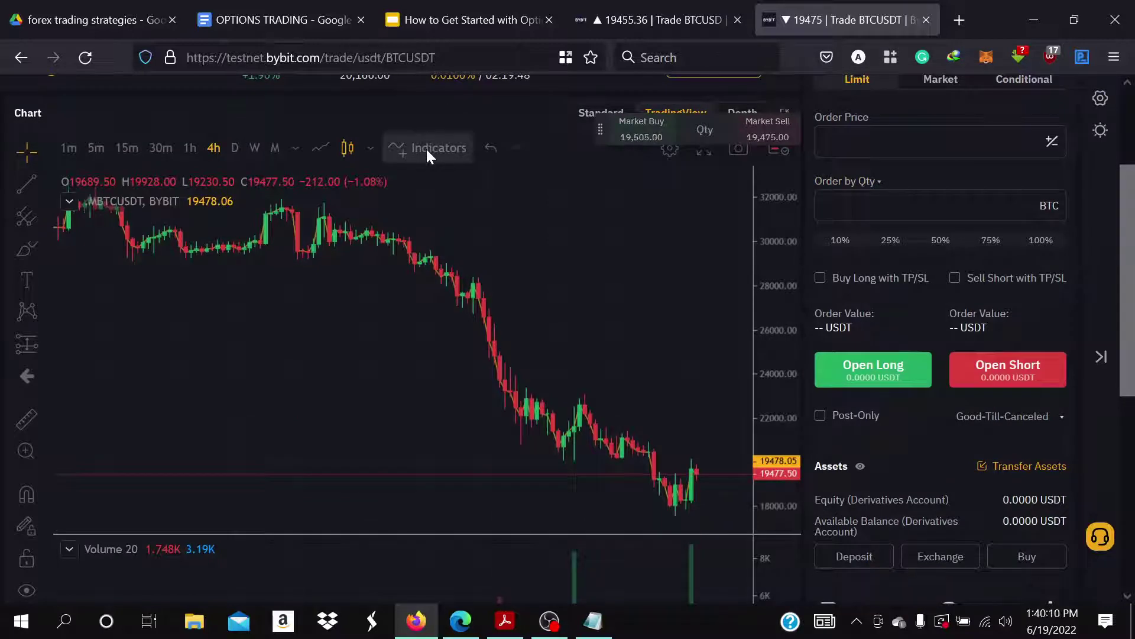
click(427, 149)
text(ich)
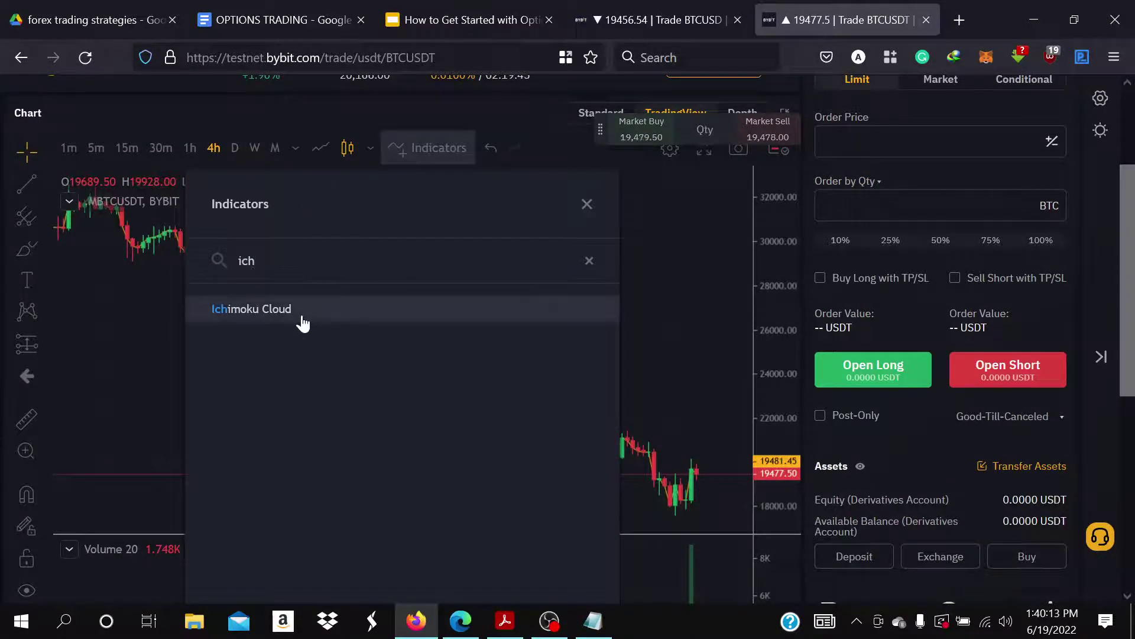
click(299, 319)
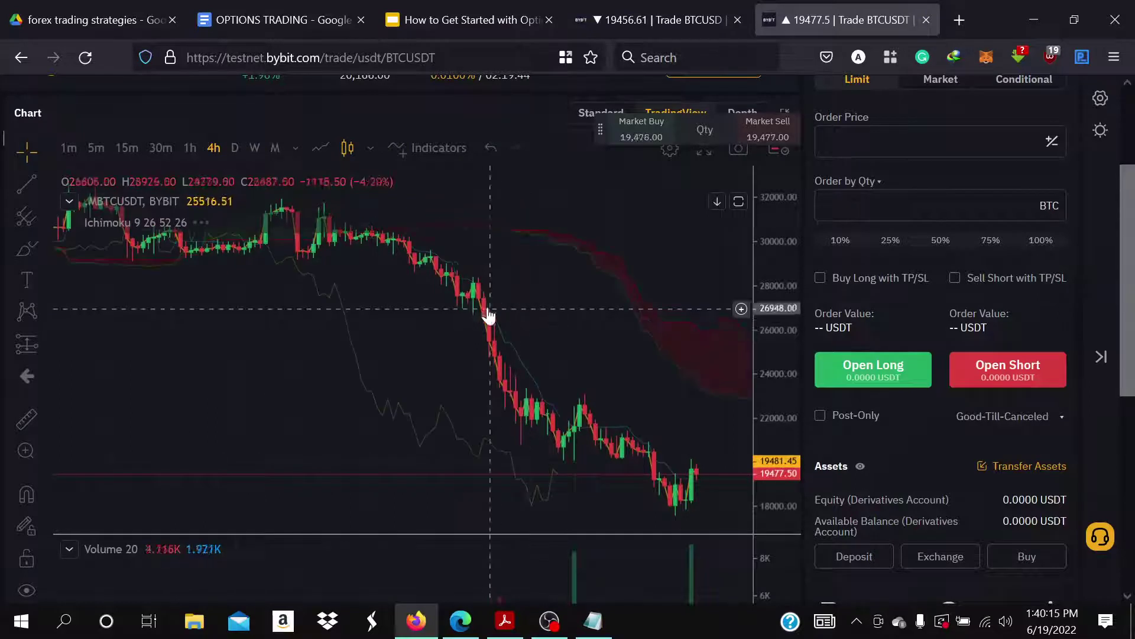
drag(489, 314, 302, 297)
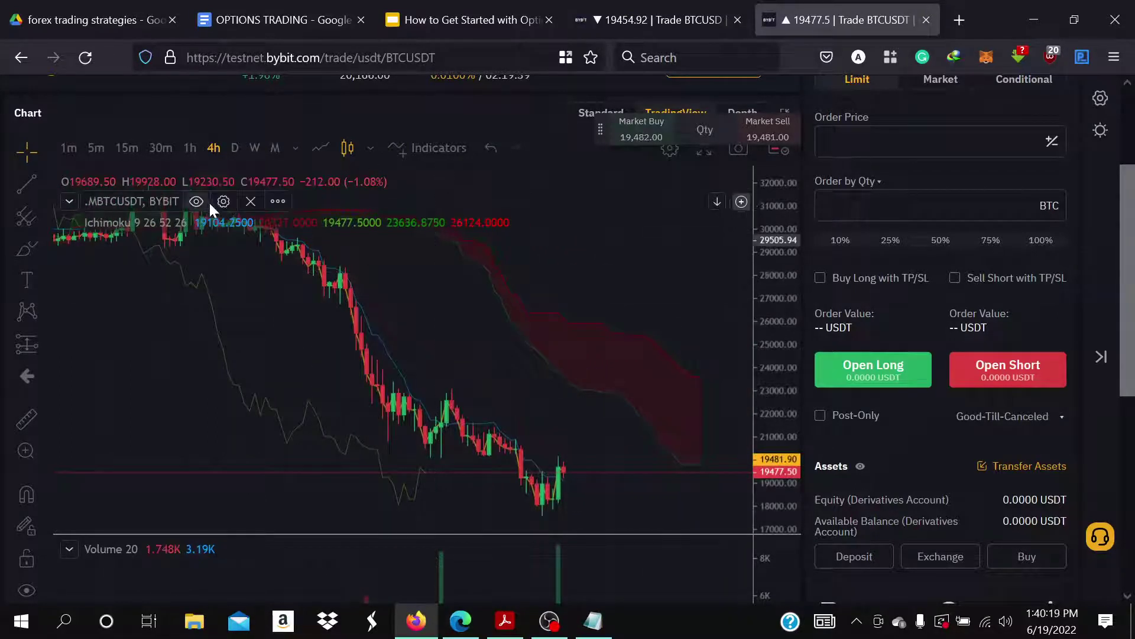
In Ichimoku style settings, set Conversion Line and Base Line opacity to 100% and thicken the Conversion Line.
click(230, 224)
click(231, 224)
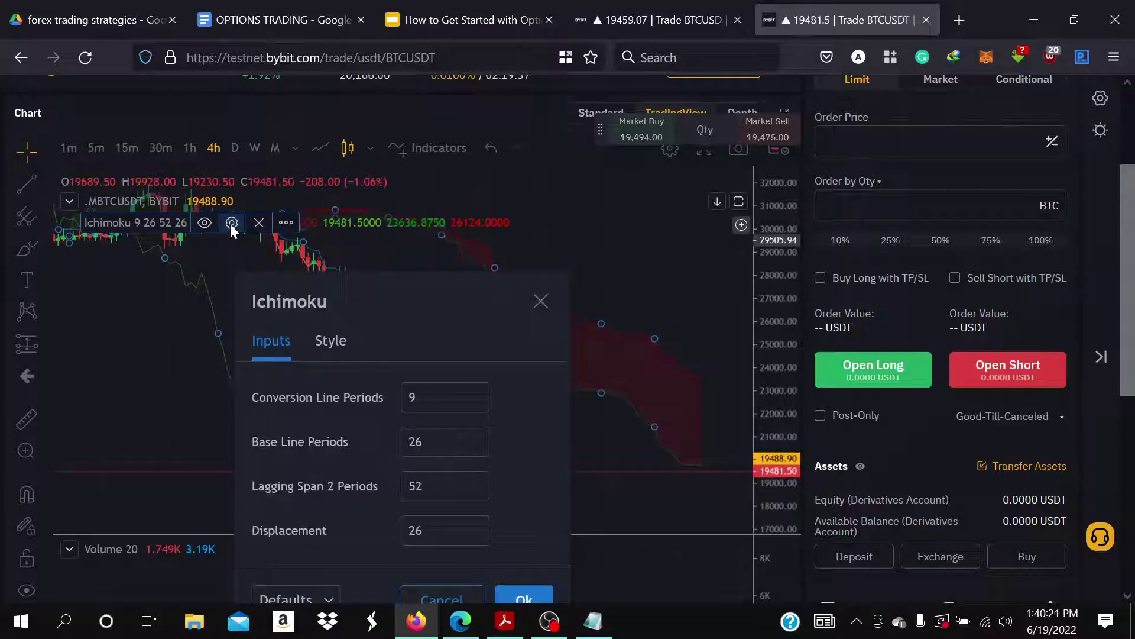
click(324, 341)
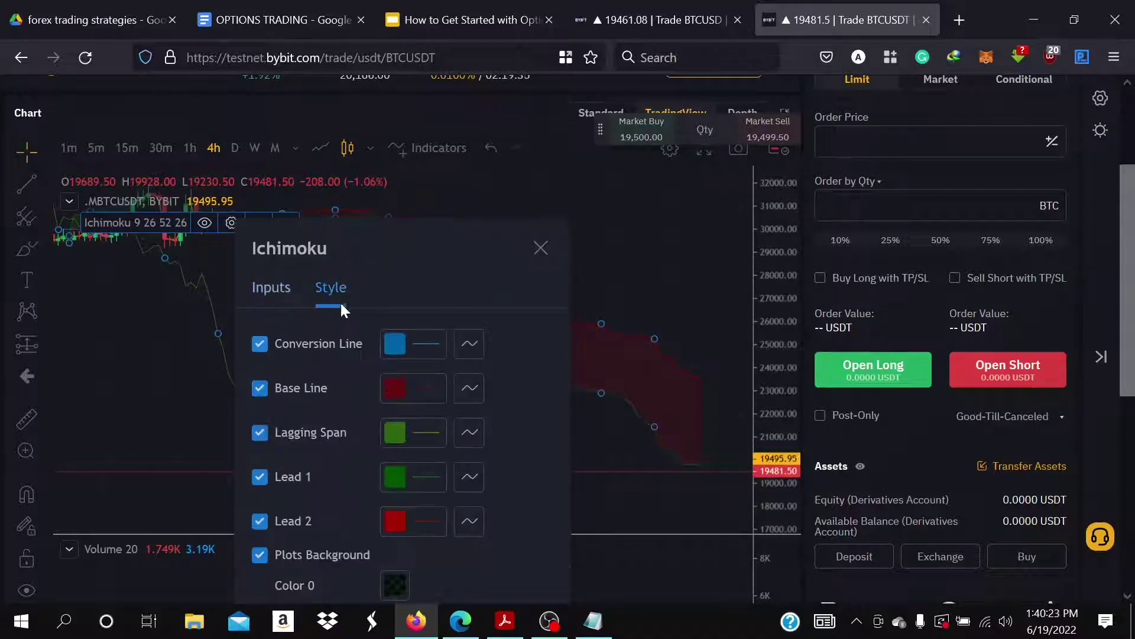
drag(375, 243, 433, 144)
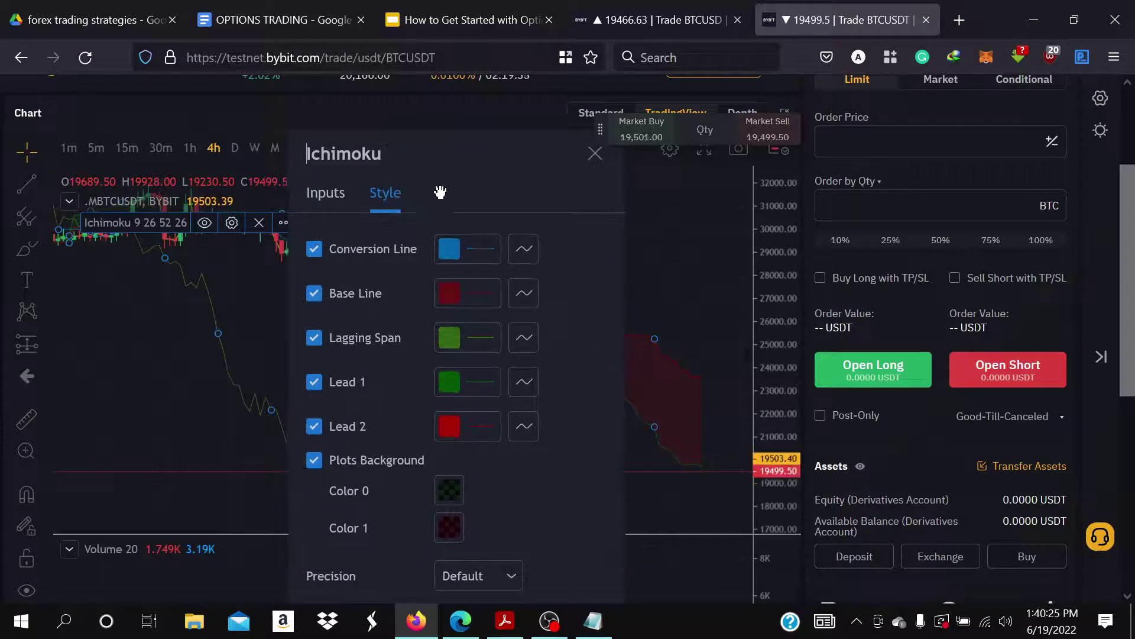
click(453, 250)
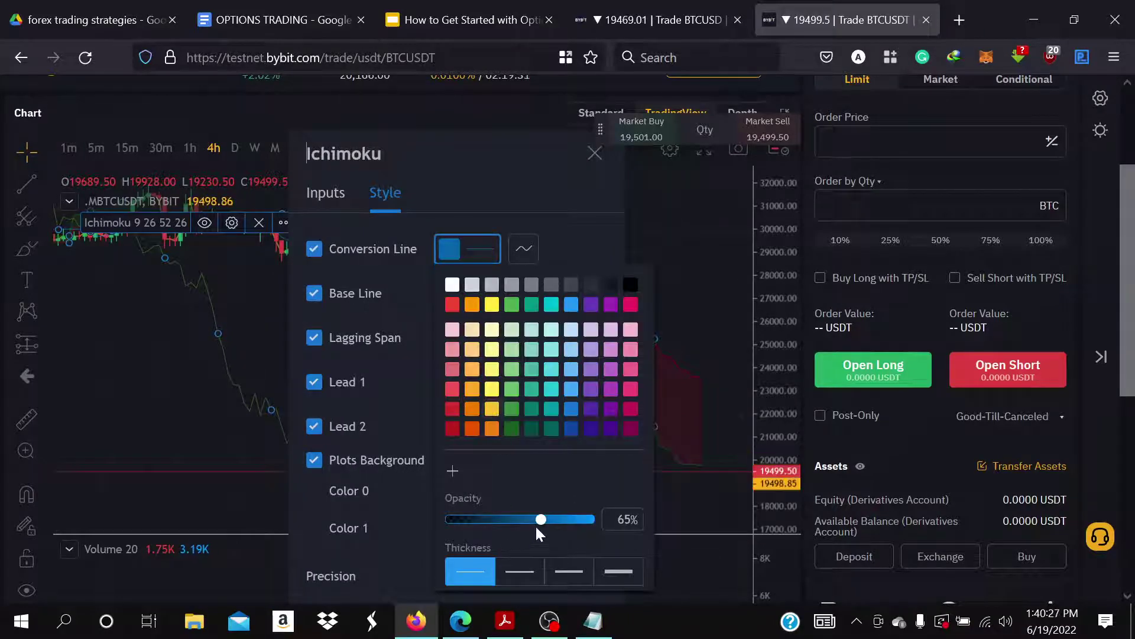
drag(541, 519, 599, 521)
click(521, 571)
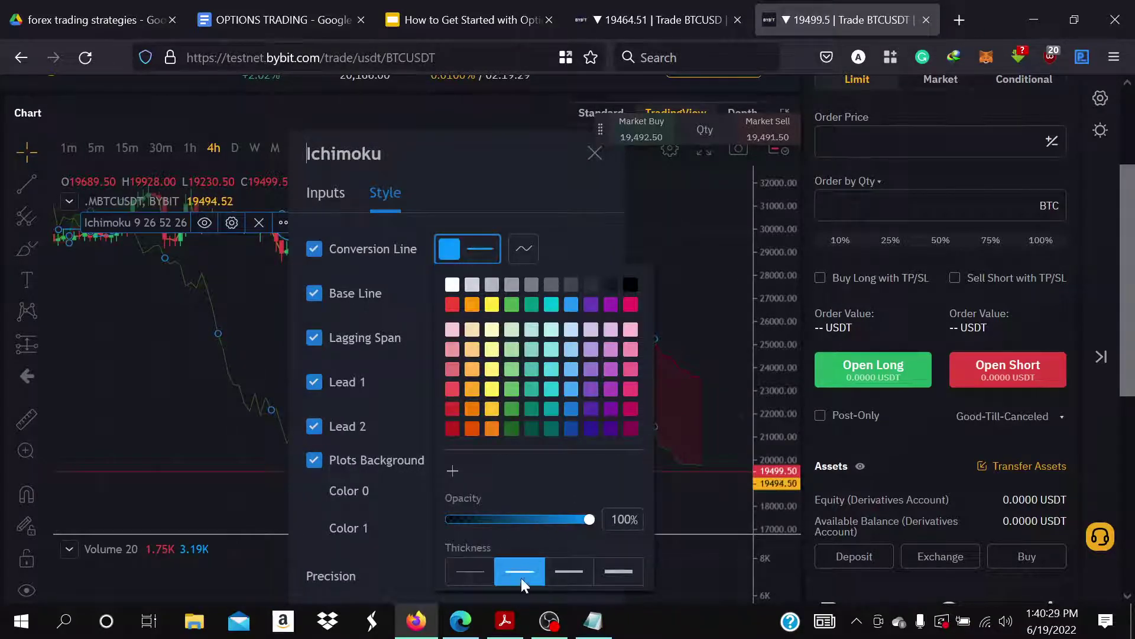
click(565, 235)
click(444, 293)
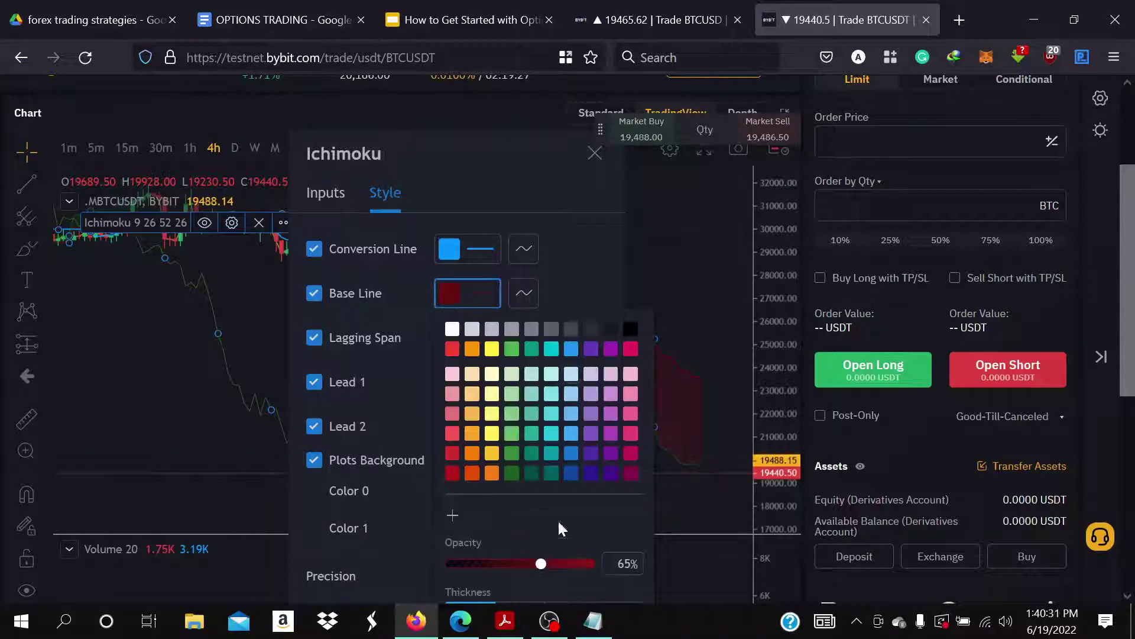
drag(539, 563, 596, 573)
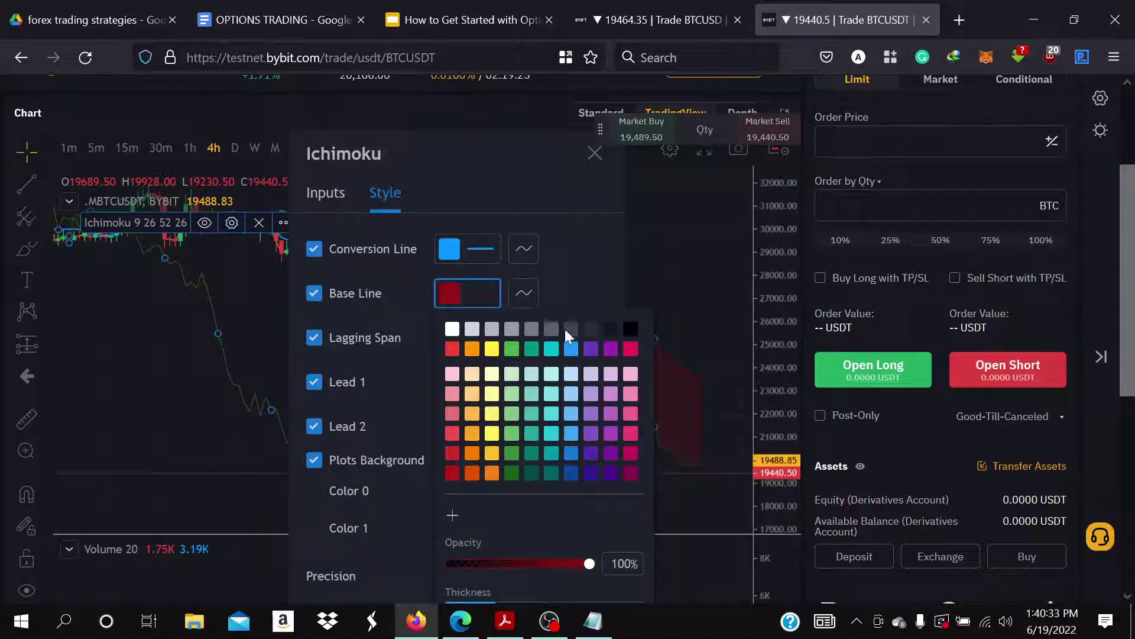
click(574, 274)
Raise the Lagging Span opacity to 100% for a brighter green, then close the settings.
click(459, 338)
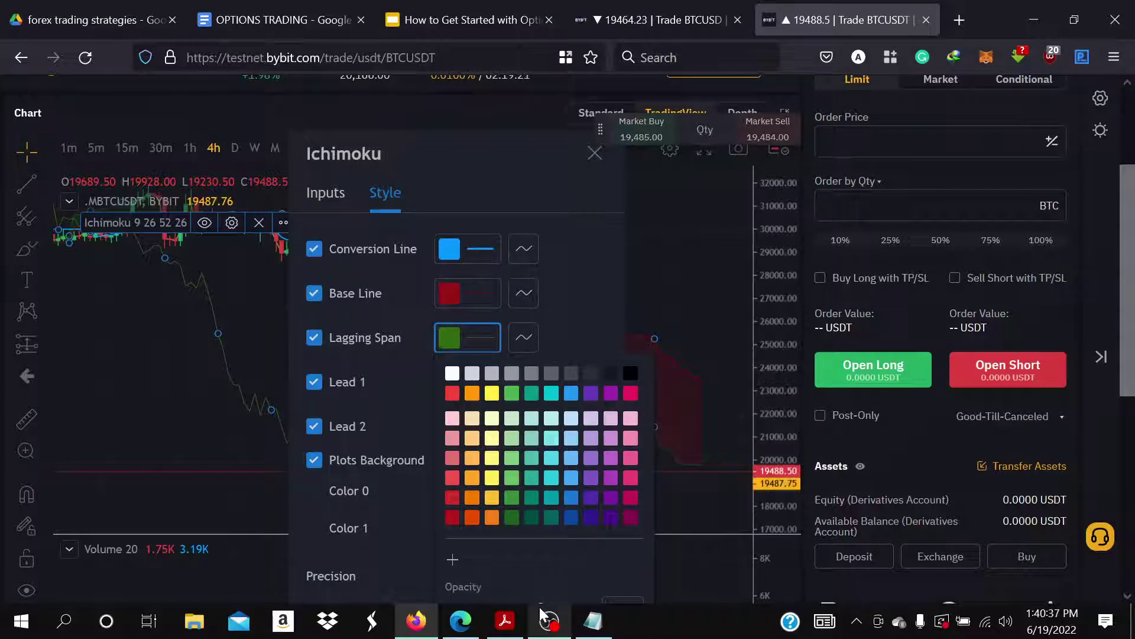
click(590, 260)
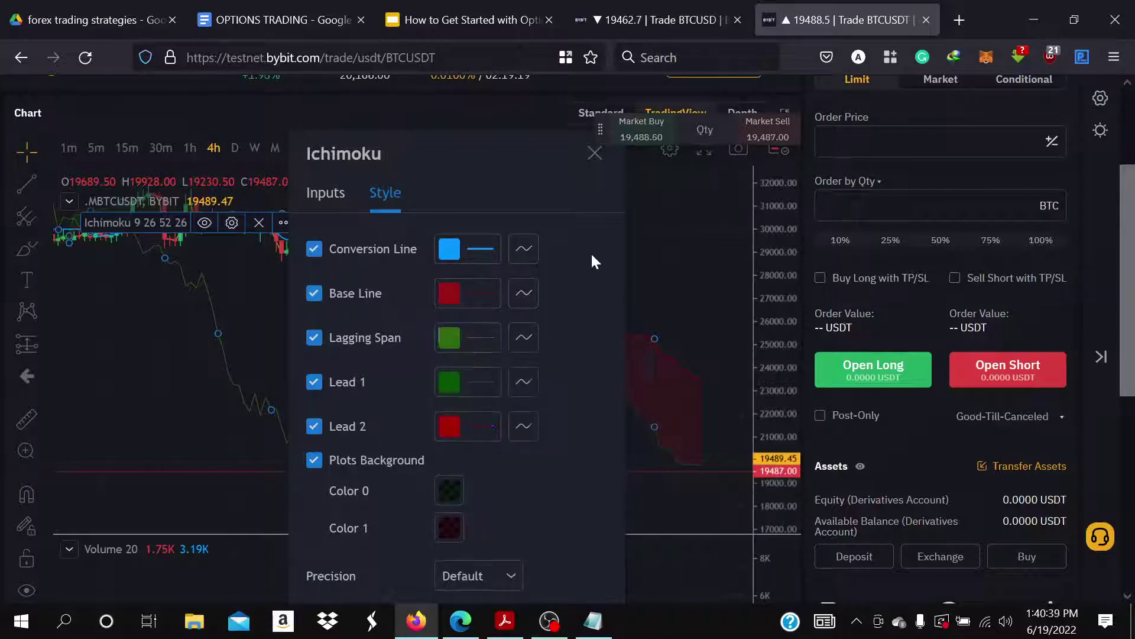
drag(522, 134, 529, 104)
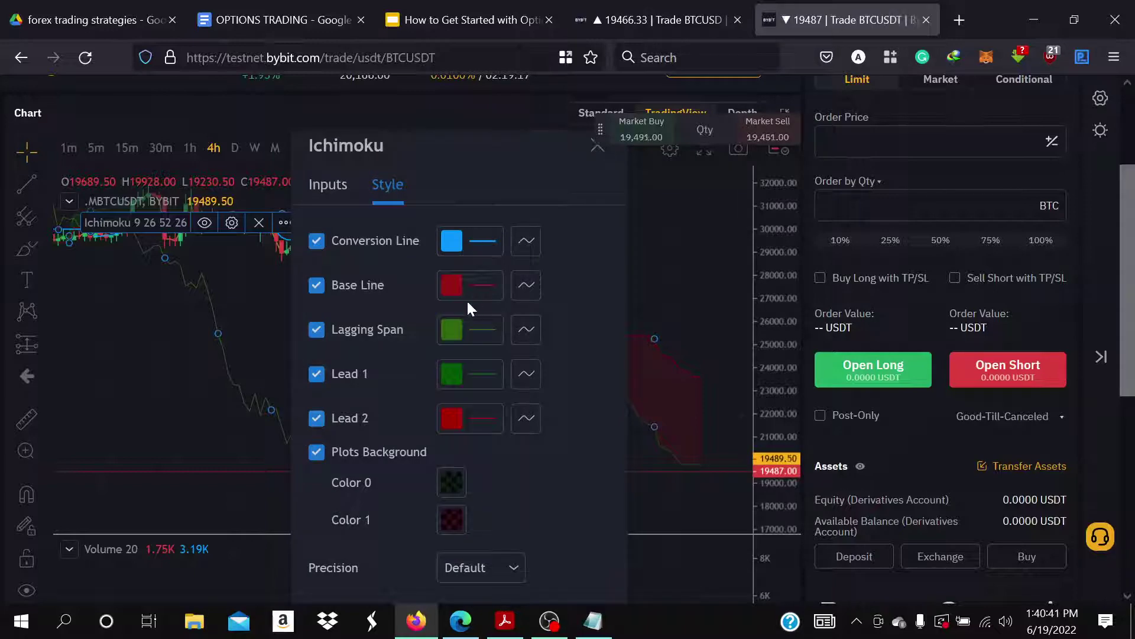
click(452, 330)
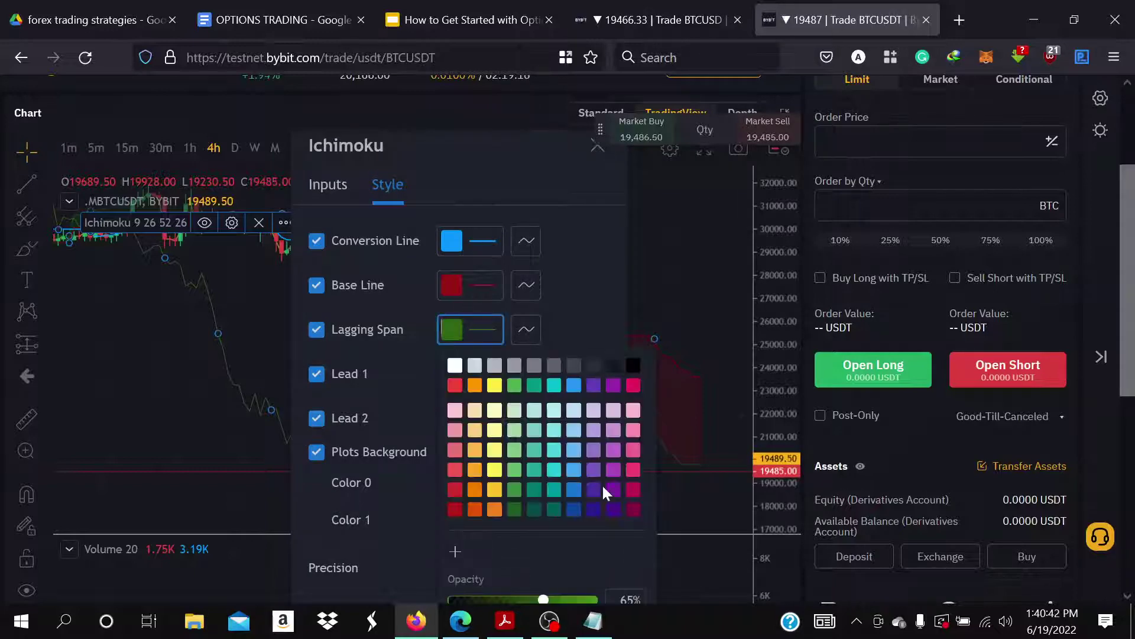
click(592, 599)
click(601, 286)
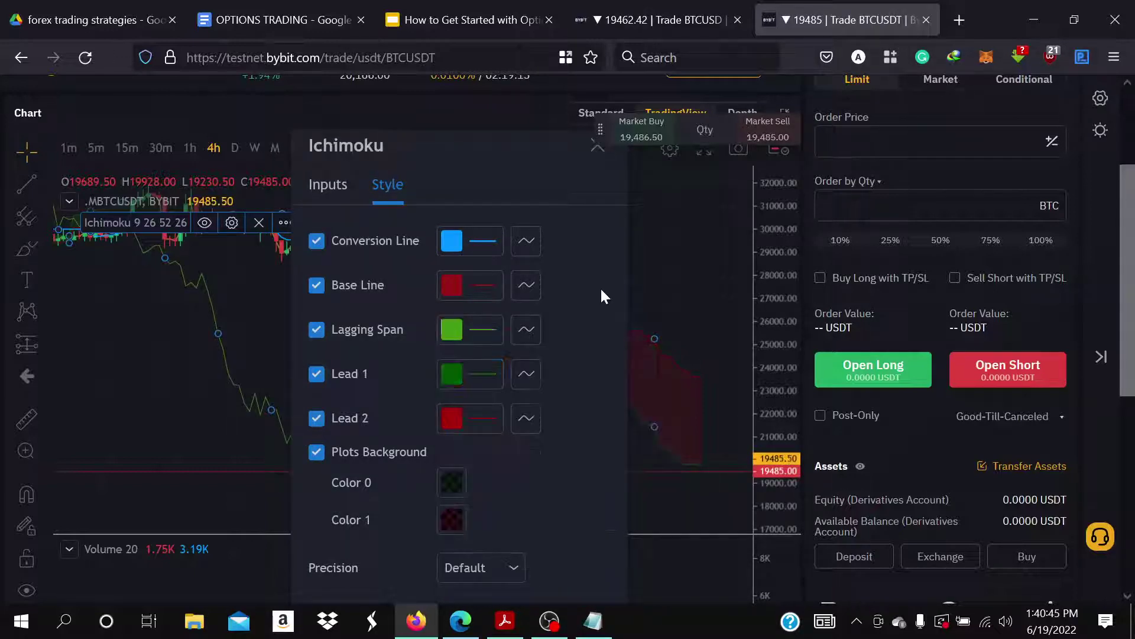
click(714, 287)
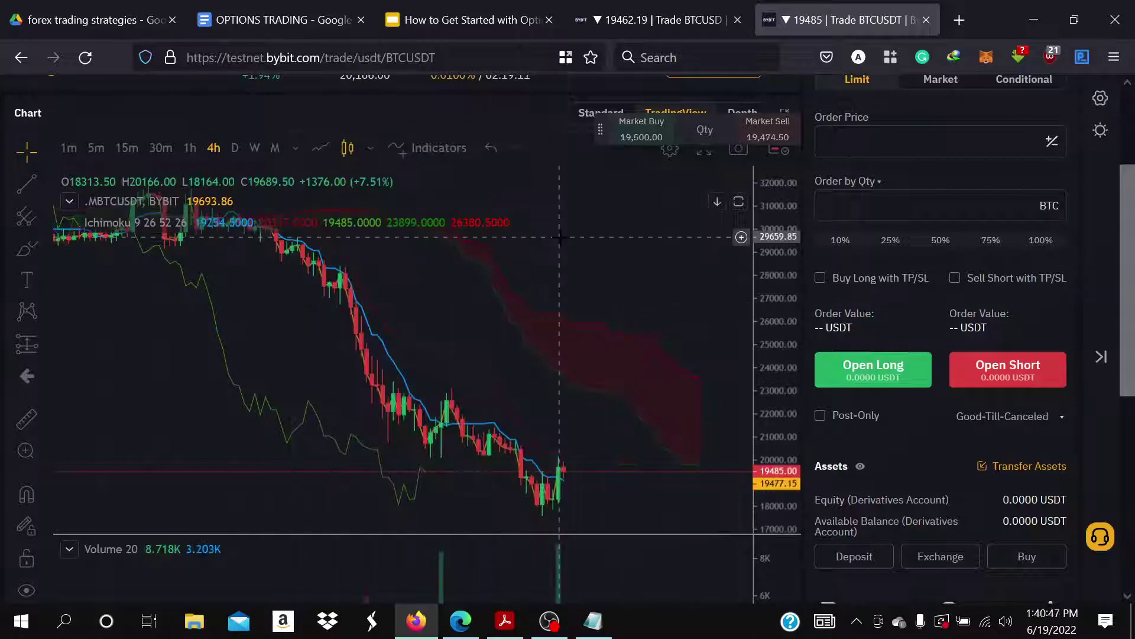
Collapse the chart's symbol and indicator legend, then show the bear put spread notes in Notepad.
click(66, 200)
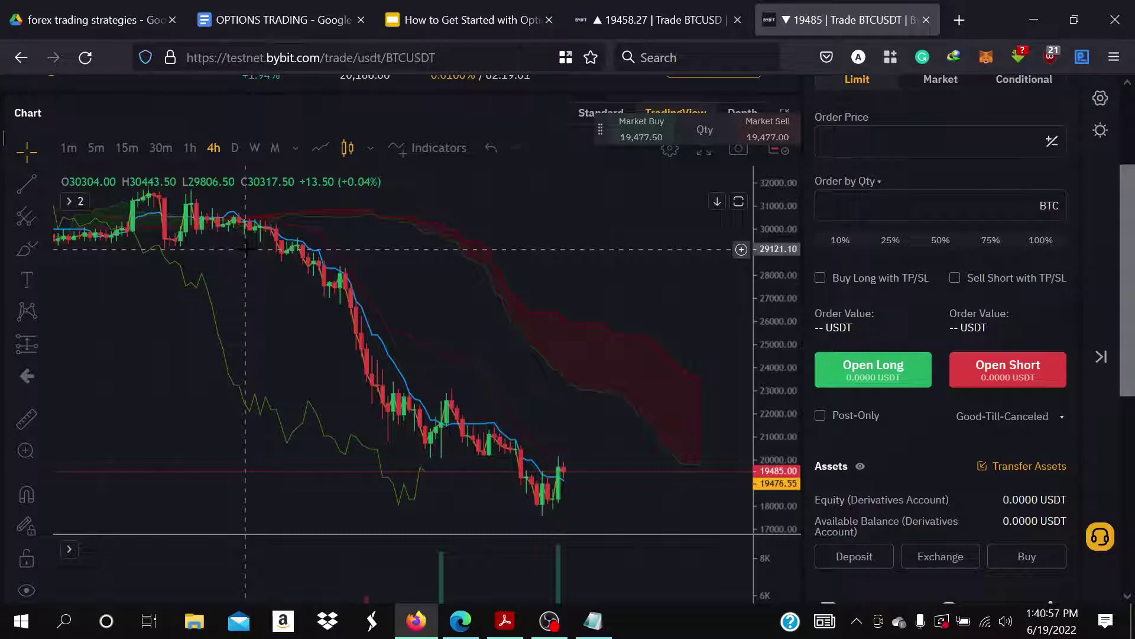
click(594, 620)
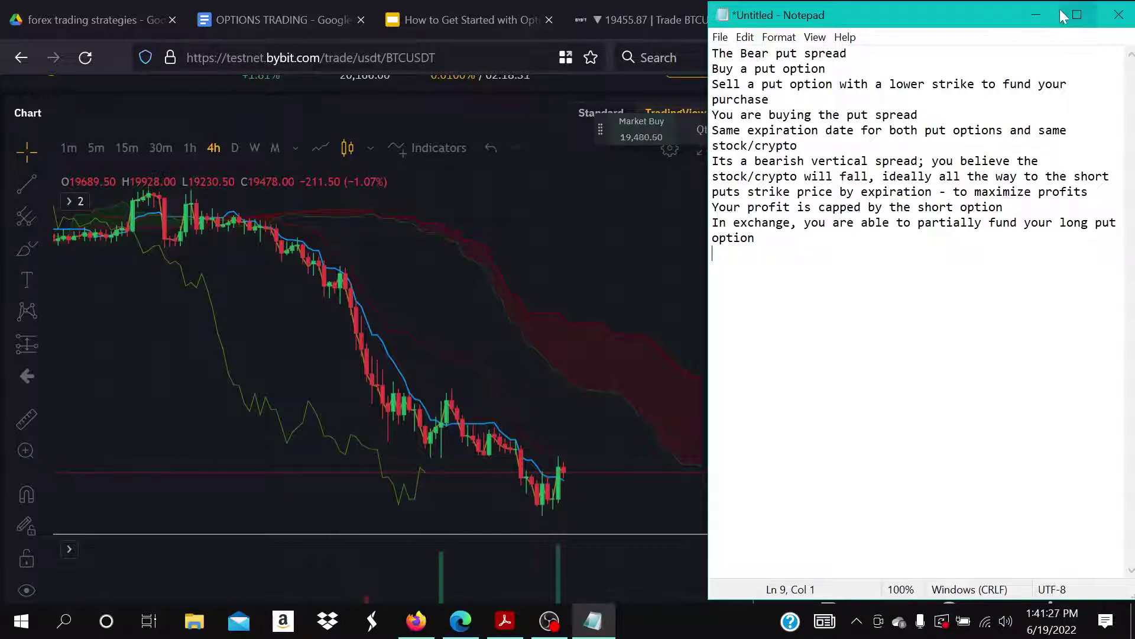
Hide the Notepad notes and select the Ichimoku indicator on the 4h BTCUSDT chart.
click(1032, 14)
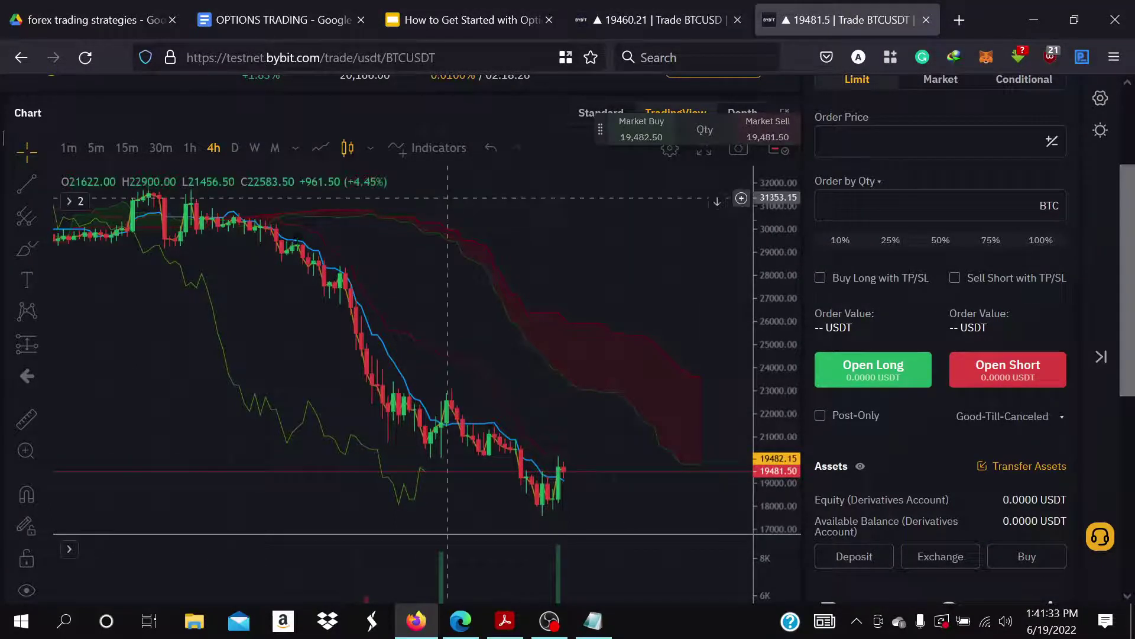
click(300, 245)
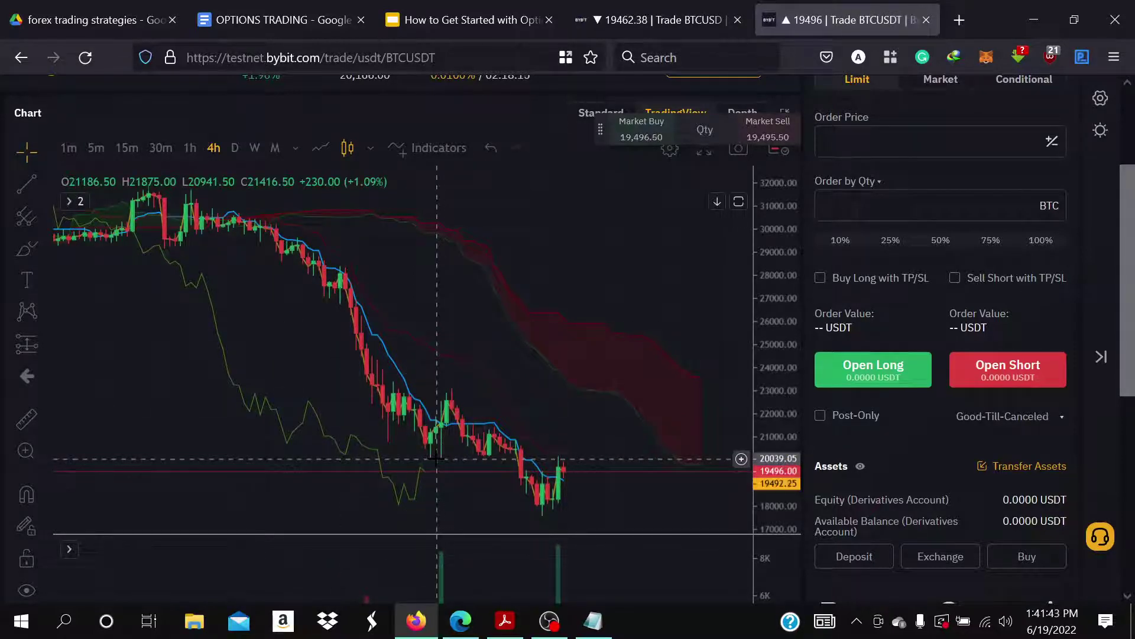
Return to the BTC options page and compare its expiries against the Windows calendar.
click(670, 9)
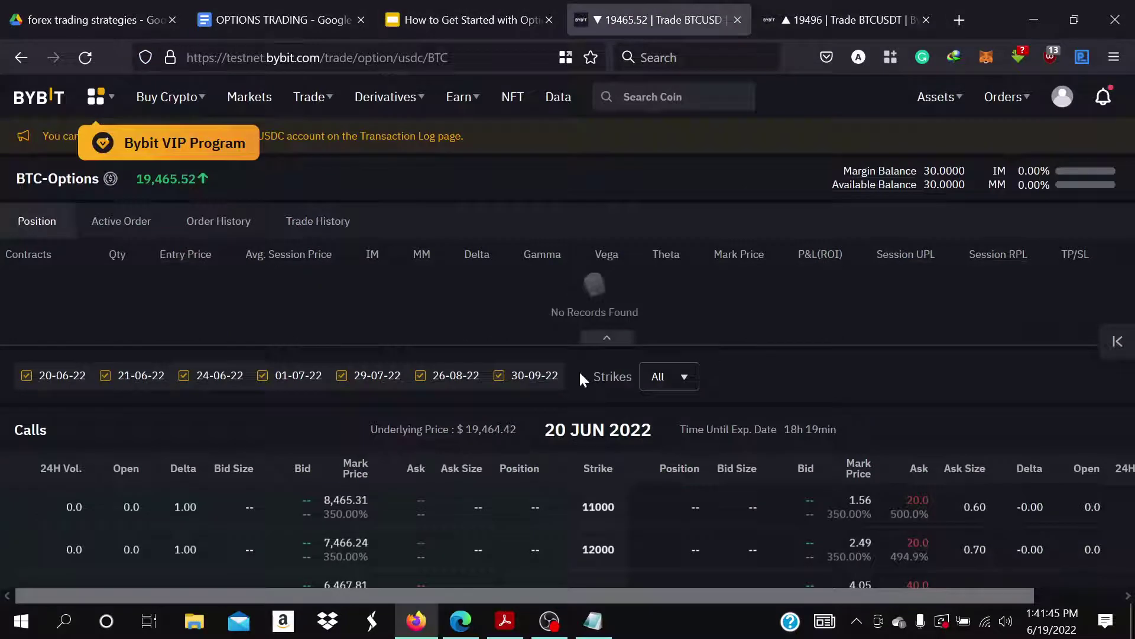
scroll(611, 357, down, 6)
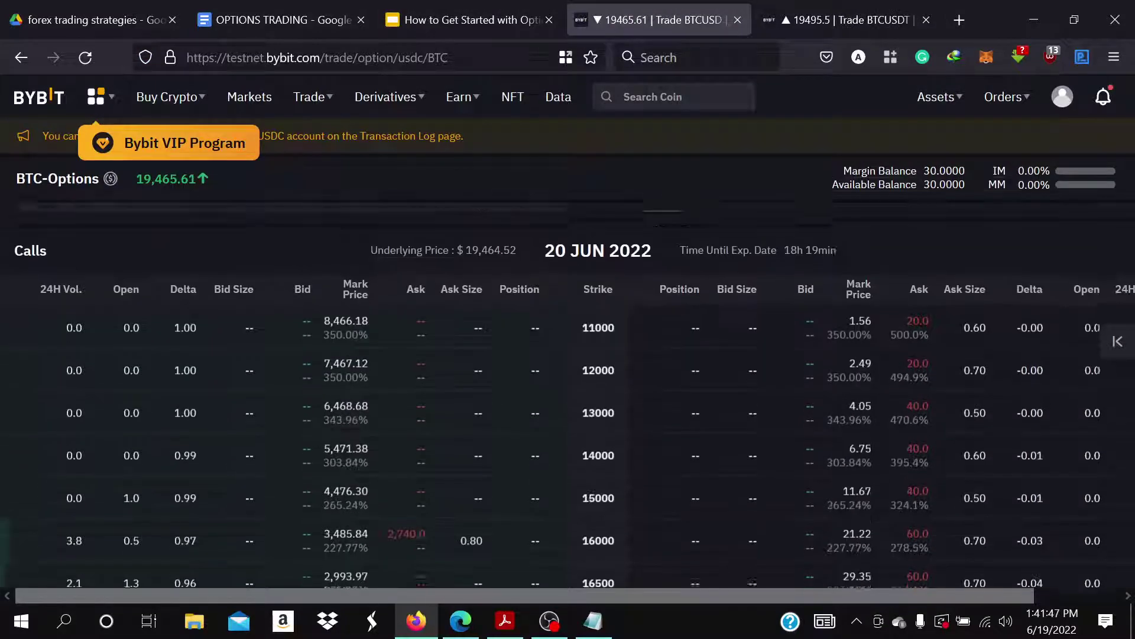
scroll(612, 365, down, 15)
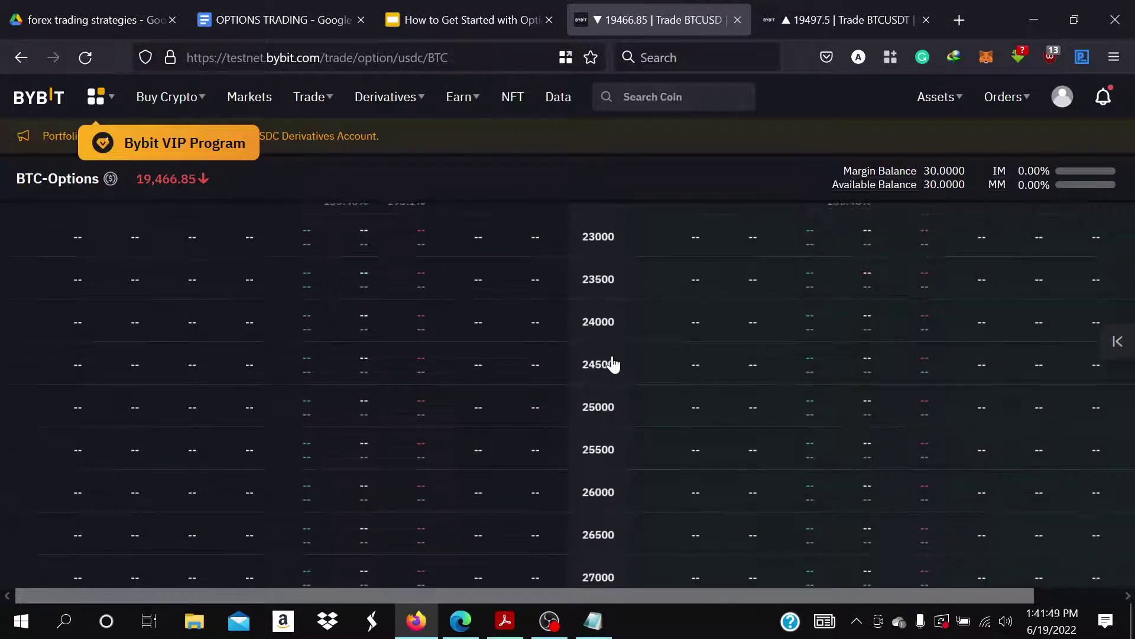
scroll(613, 365, down, 5)
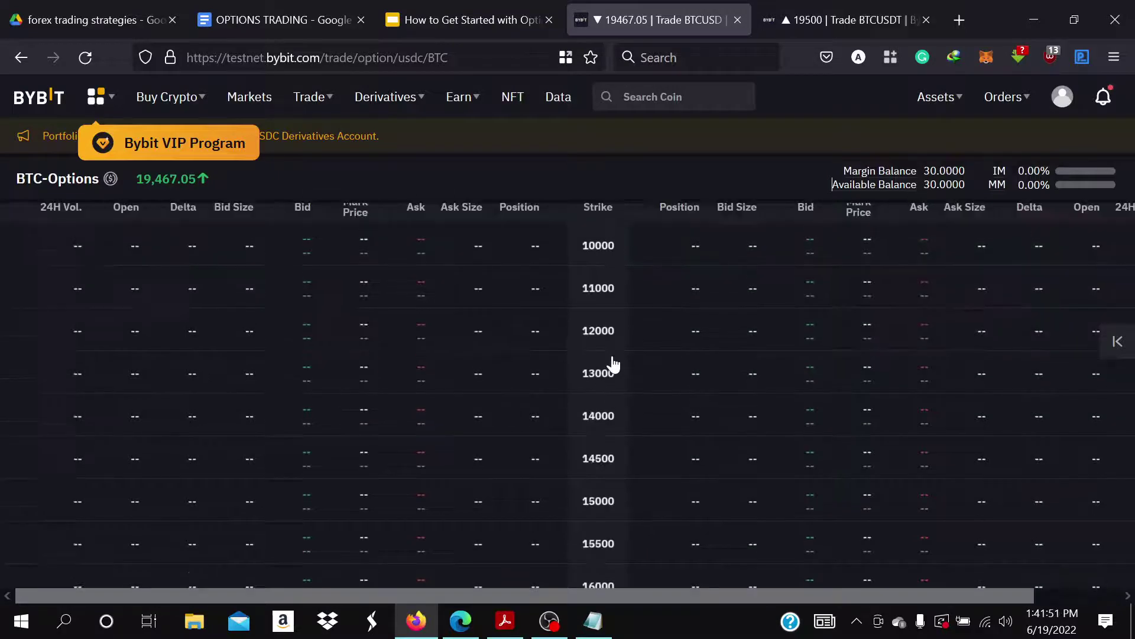
scroll(615, 362, up, 3)
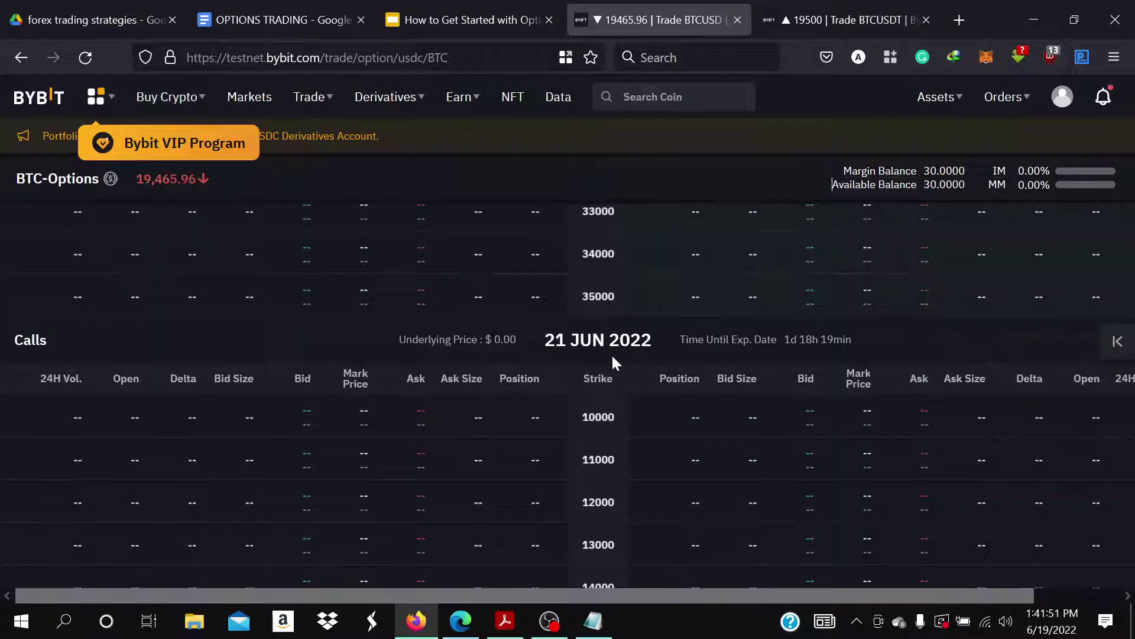
click(1045, 624)
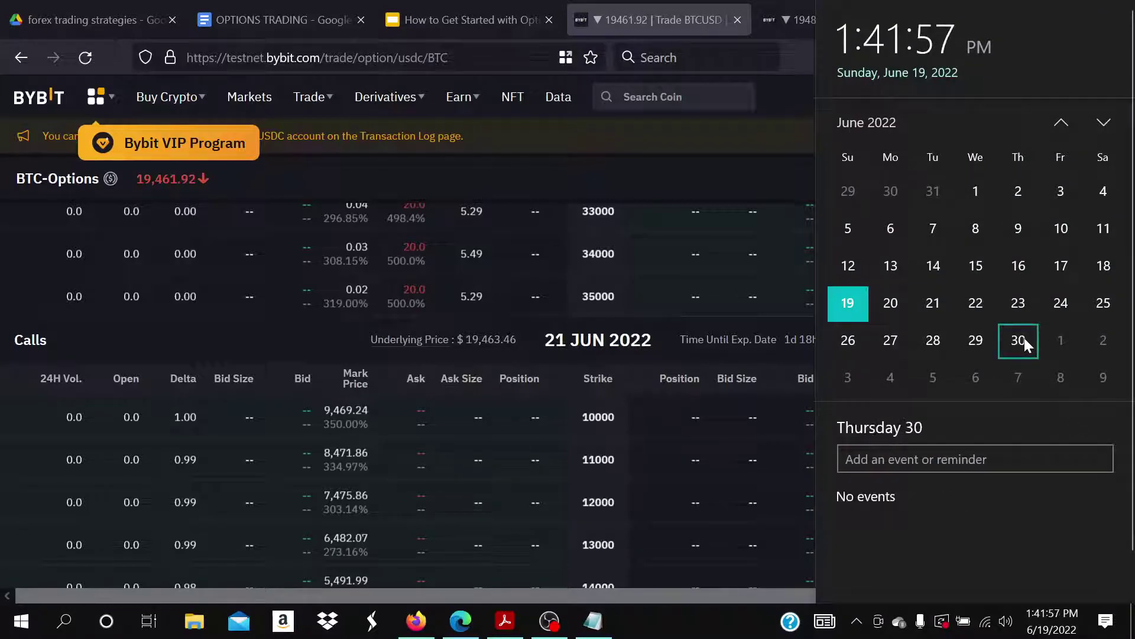
click(580, 342)
Recheck today's date, then scroll the 24 JUN 2022 chain to the 30000 strike.
scroll(581, 343, down, 10)
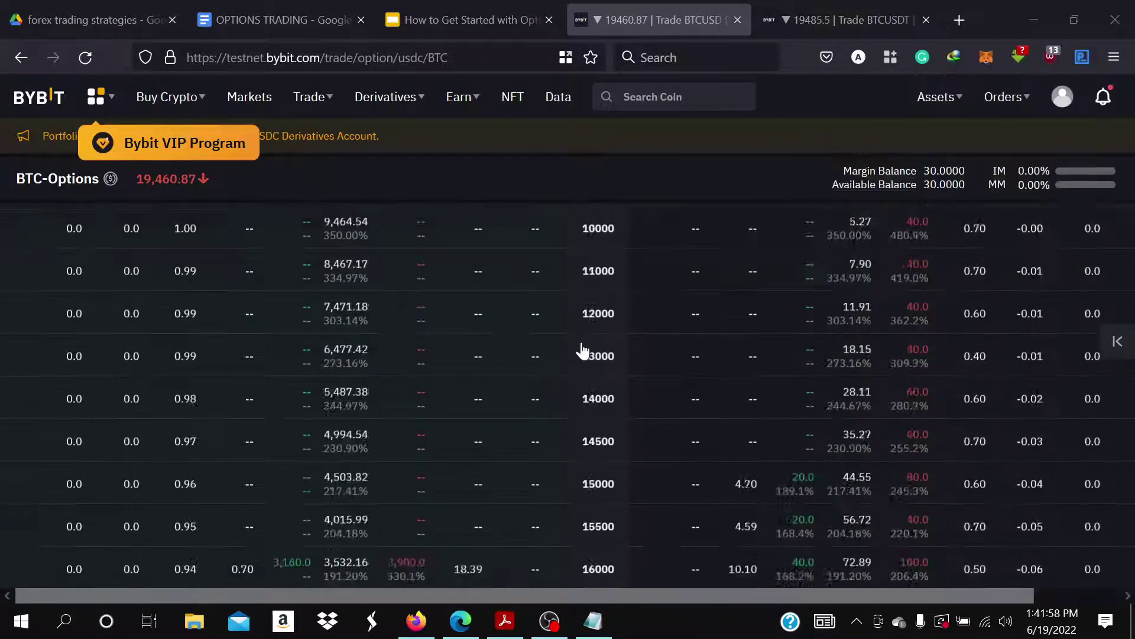
scroll(583, 349, down, 15)
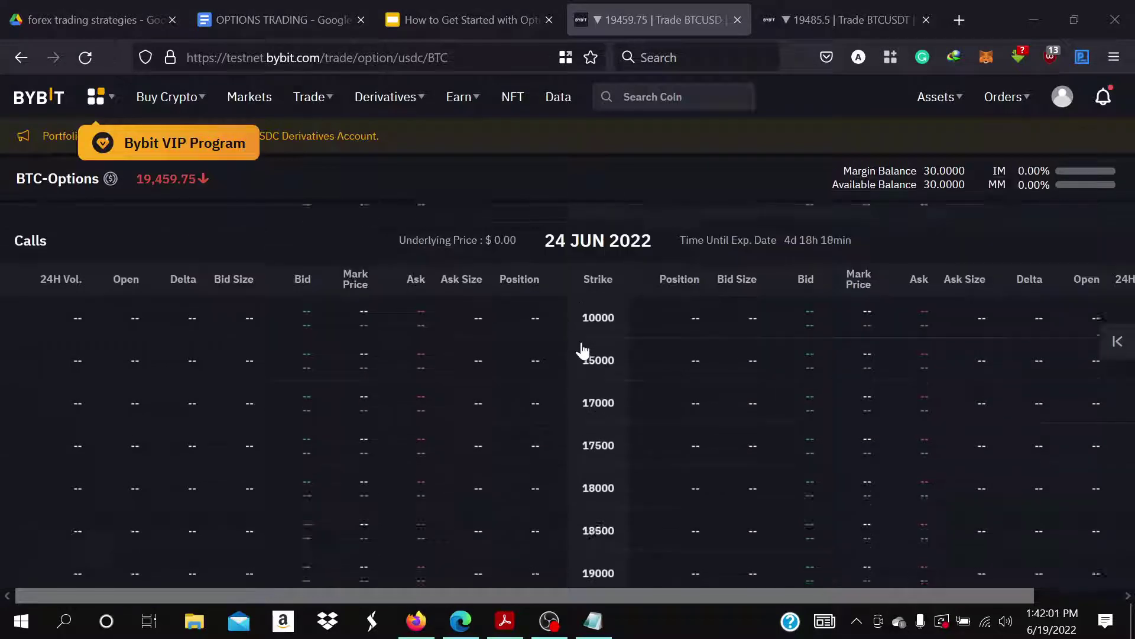
scroll(583, 349, down, 20)
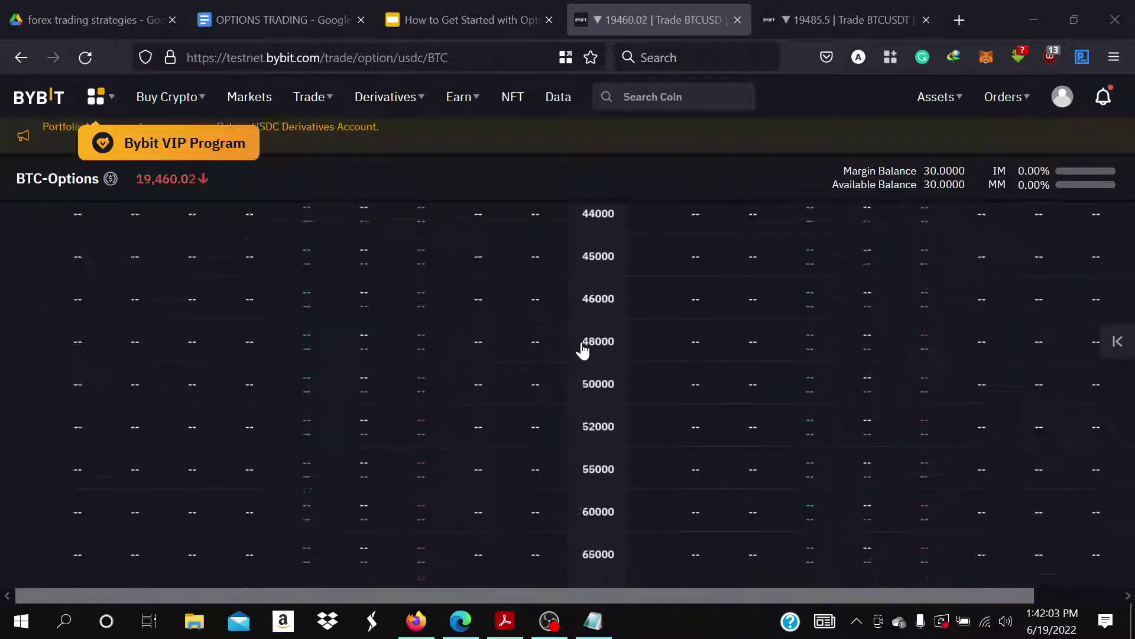
scroll(583, 350, down, 7)
scroll(583, 351, up, 4)
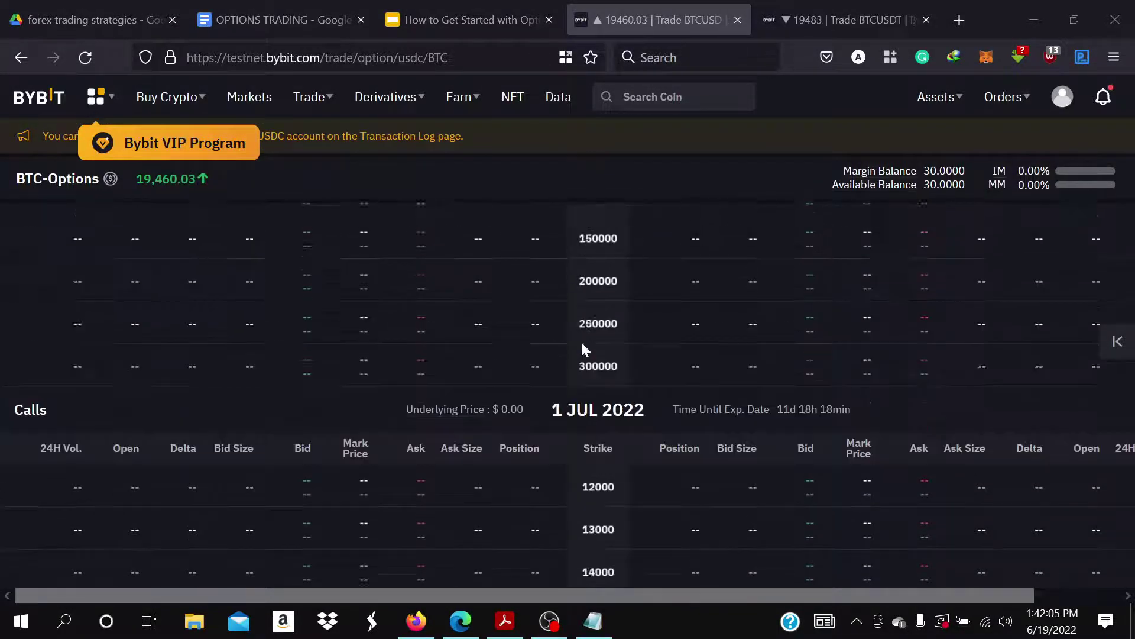
scroll(582, 350, up, 15)
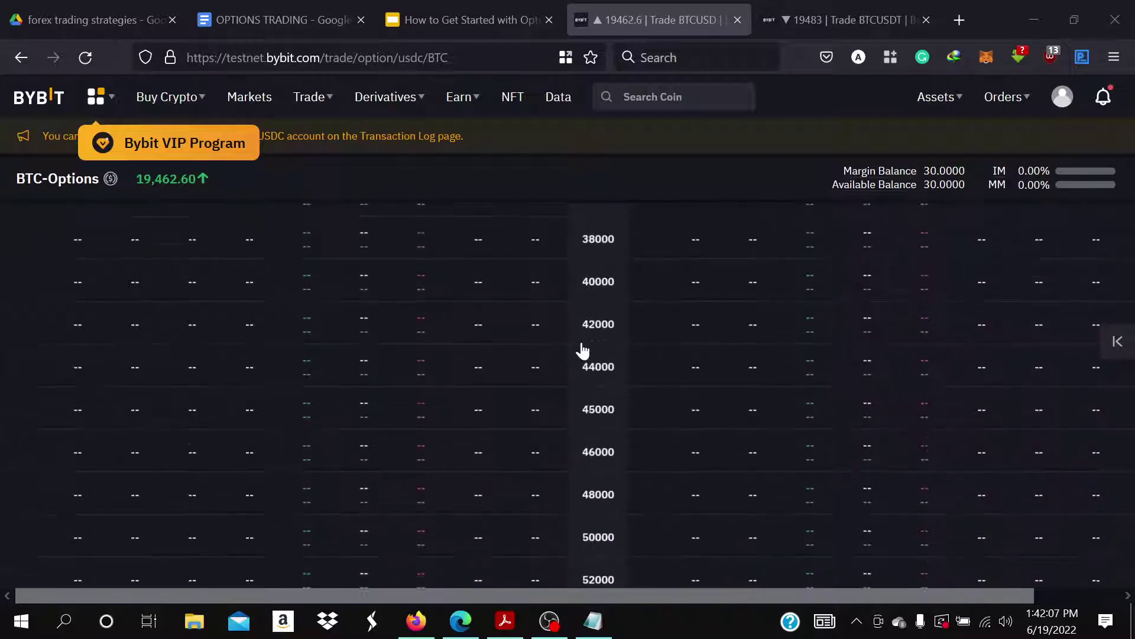
scroll(582, 350, up, 15)
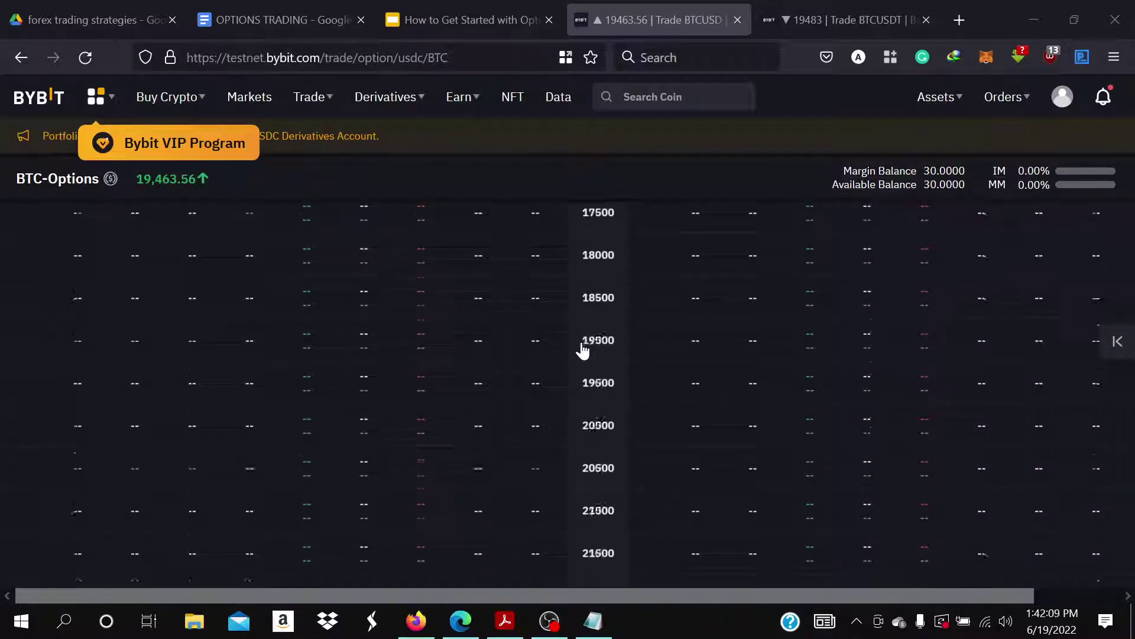
scroll(583, 350, up, 1)
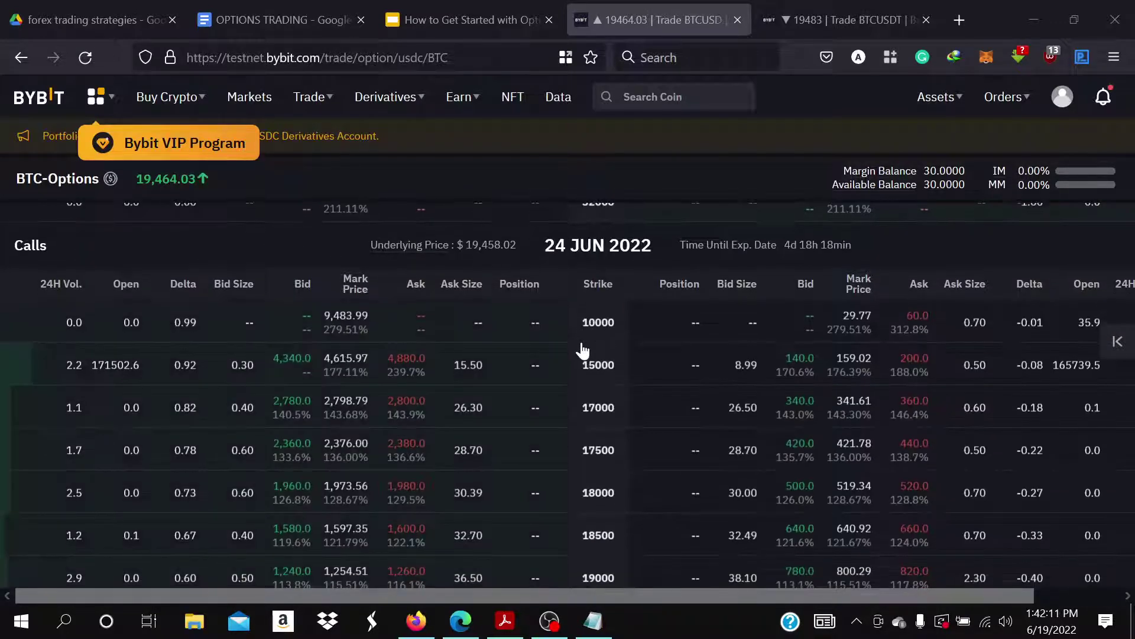
click(1066, 630)
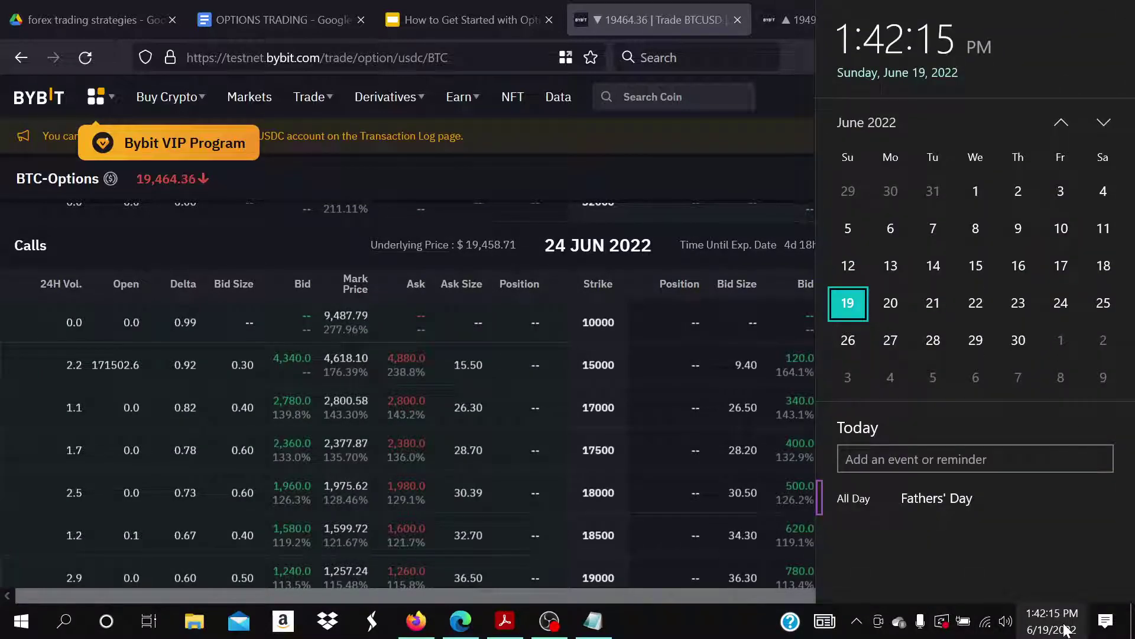
click(1066, 630)
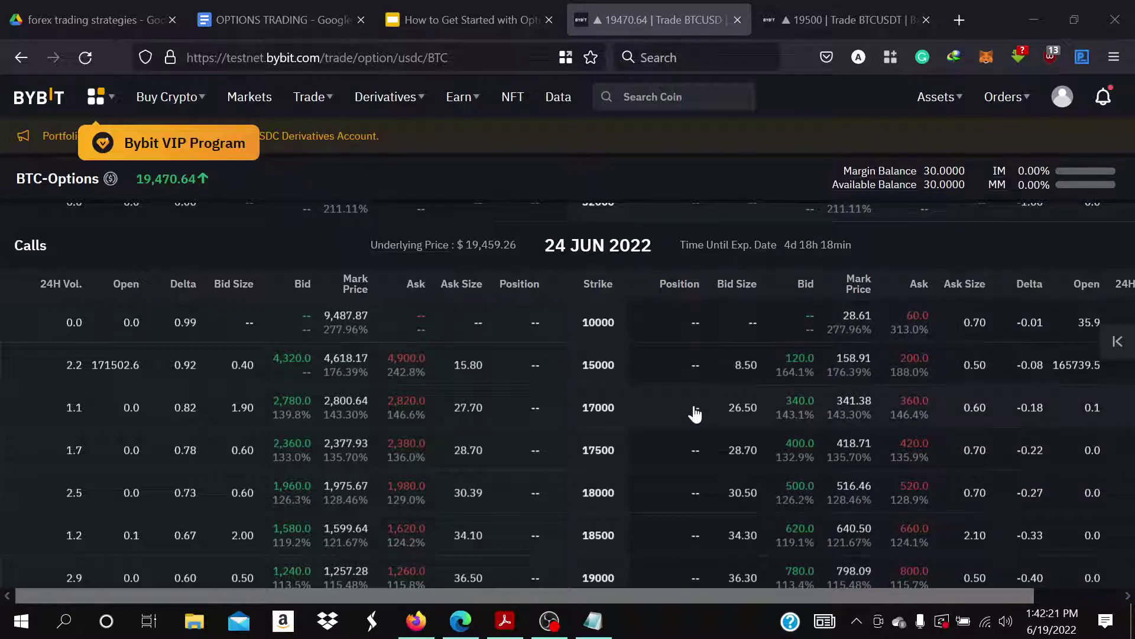
scroll(695, 412, down, 6)
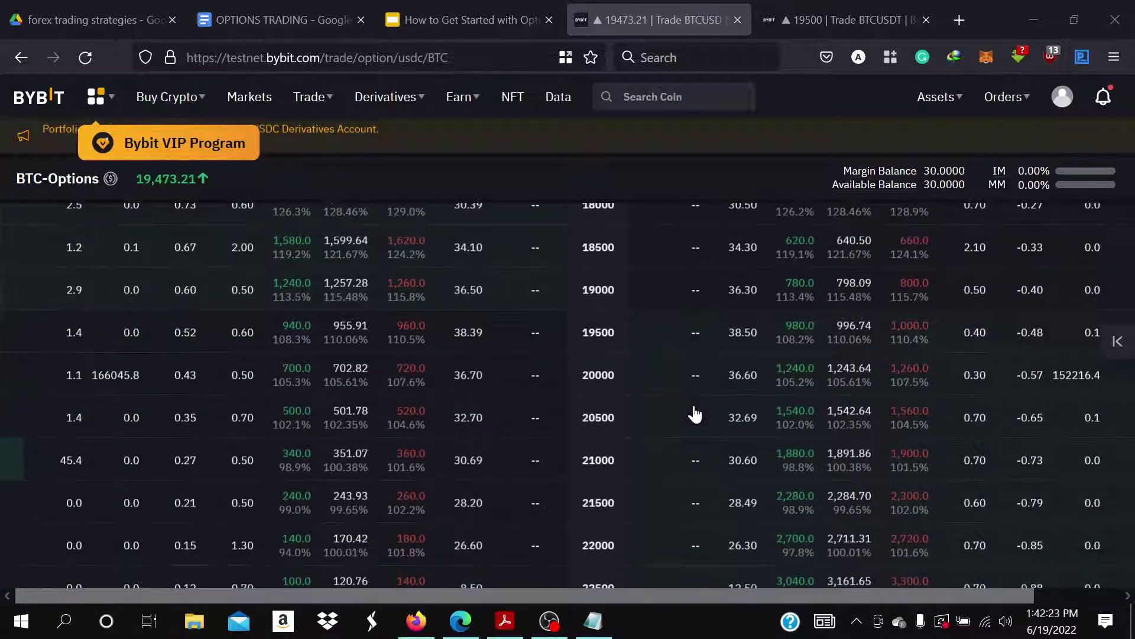
scroll(695, 413, down, 5)
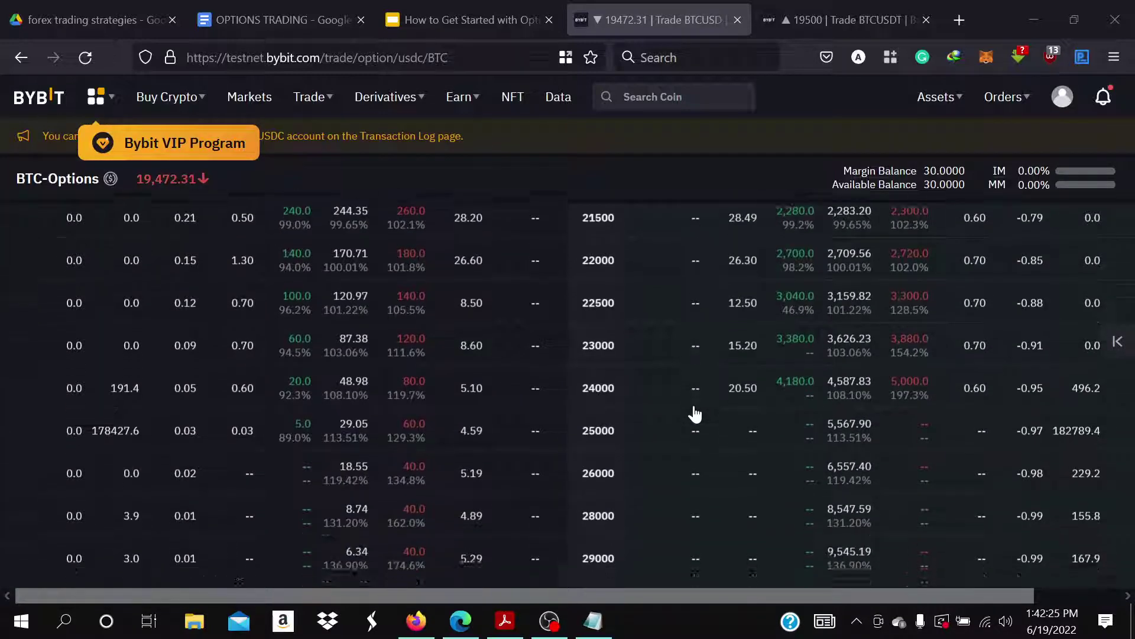
scroll(695, 413, down, 2)
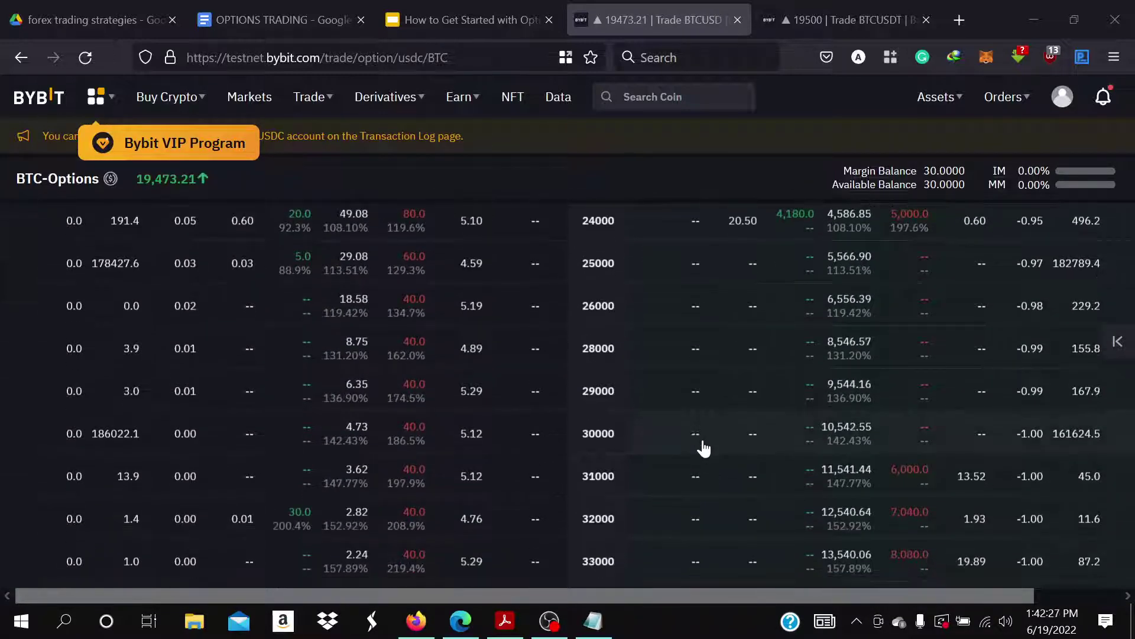
Start a sell order on the 24 JUN 2022 30000-strike put.
click(703, 443)
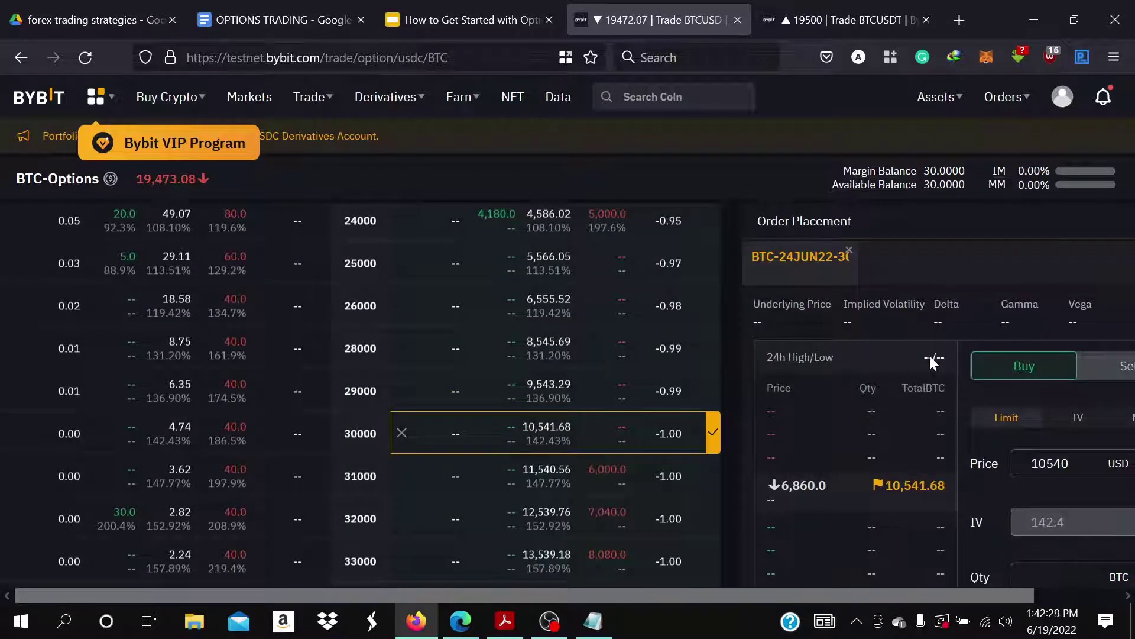
click(1120, 368)
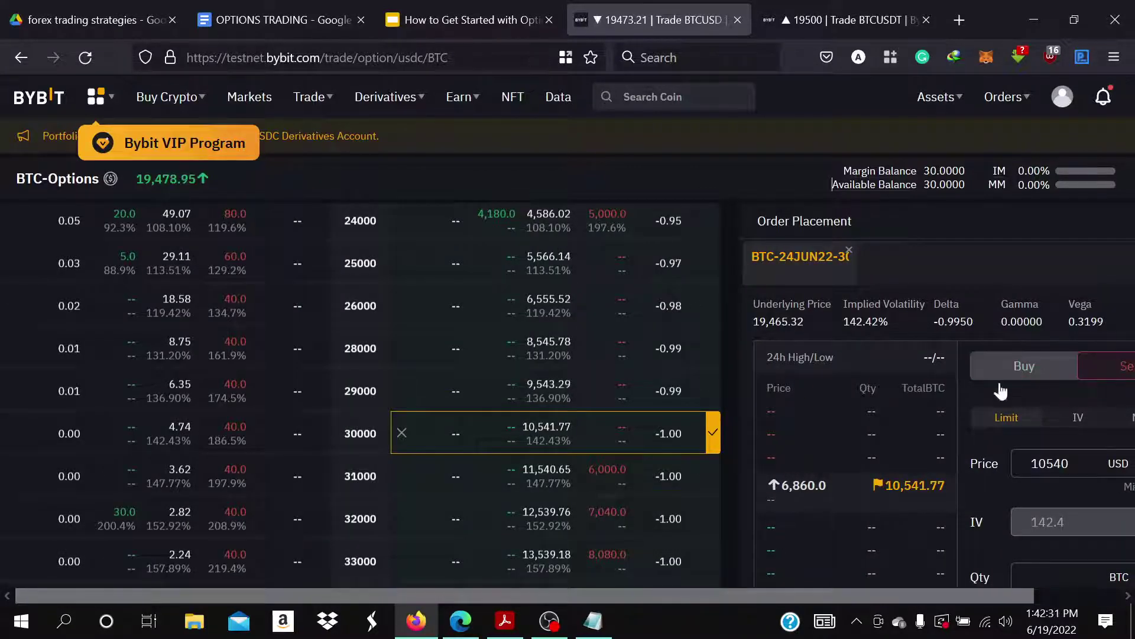
scroll(1003, 581, right, 2)
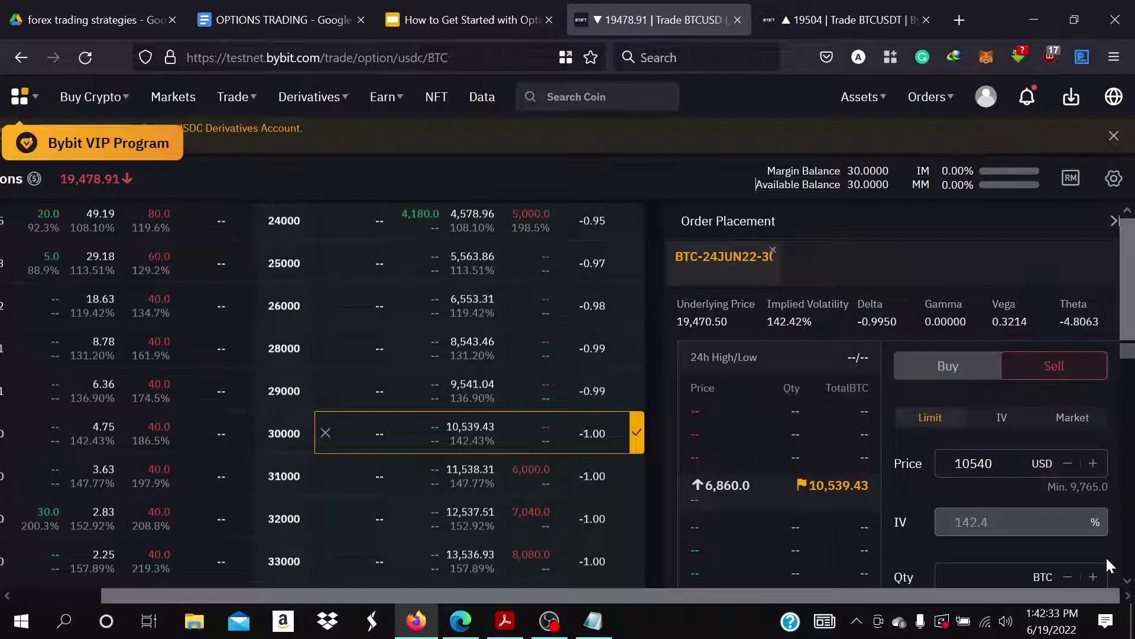
scroll(1080, 428, down, 3)
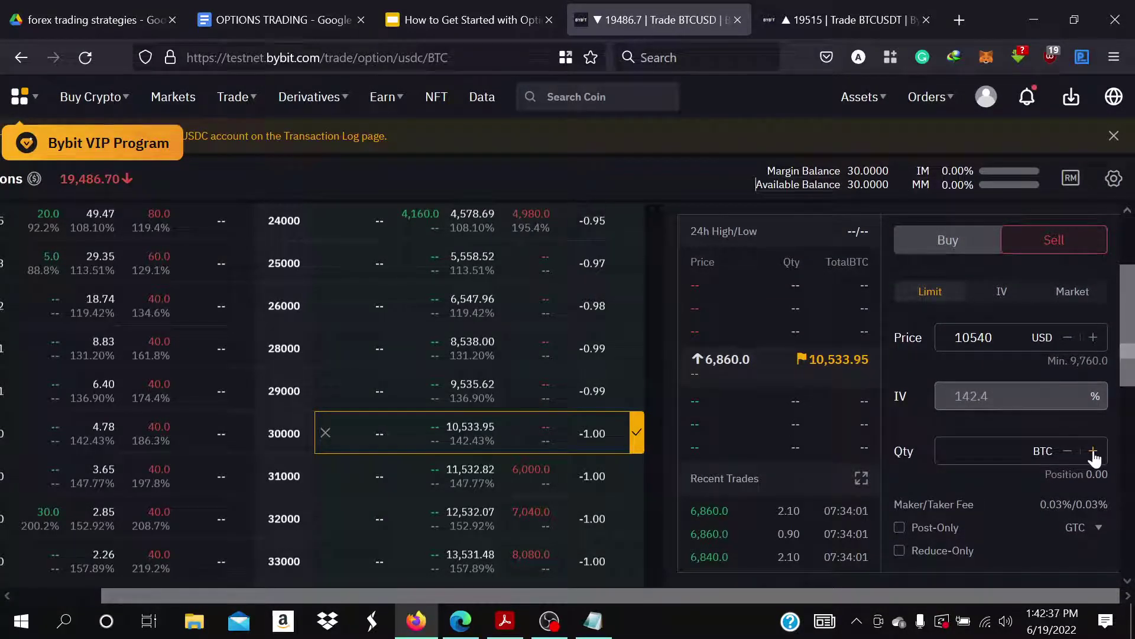
Set the put quantity to 0.01 BTC (about 29.3 USDC margin) and dismiss the USDC trading guides.
click(1093, 454)
scroll(1016, 491, down, 3)
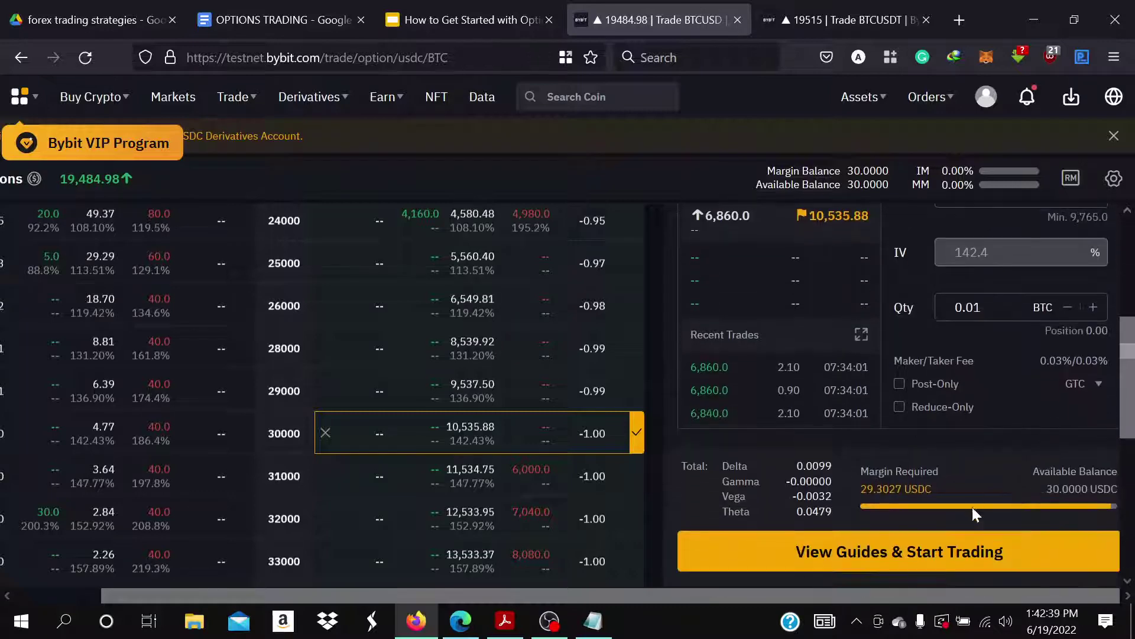
click(919, 559)
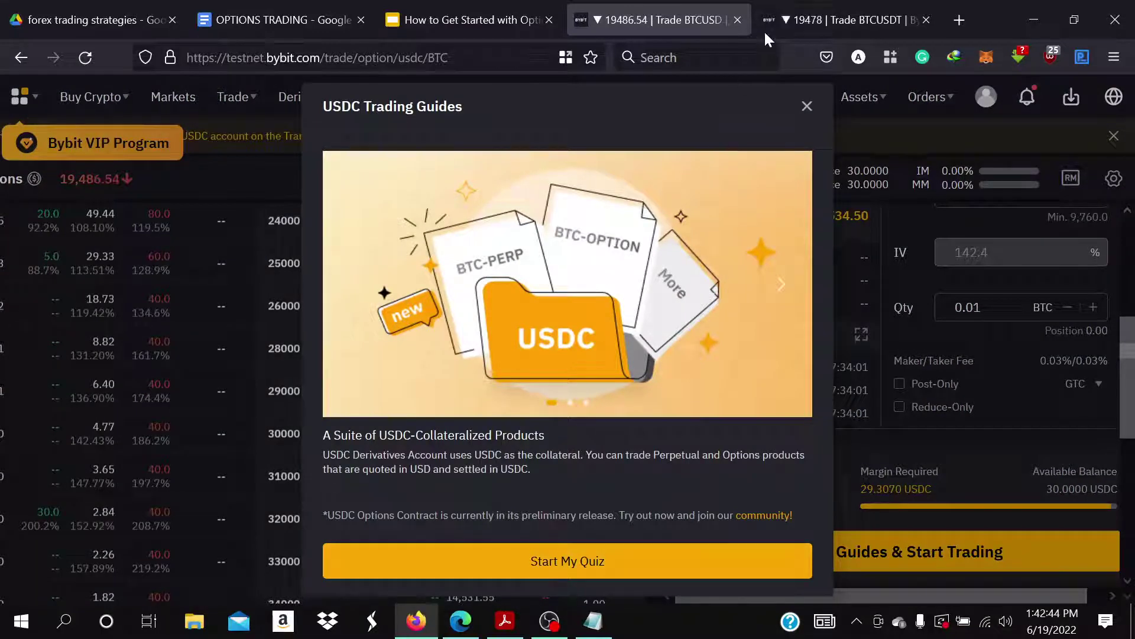
click(807, 107)
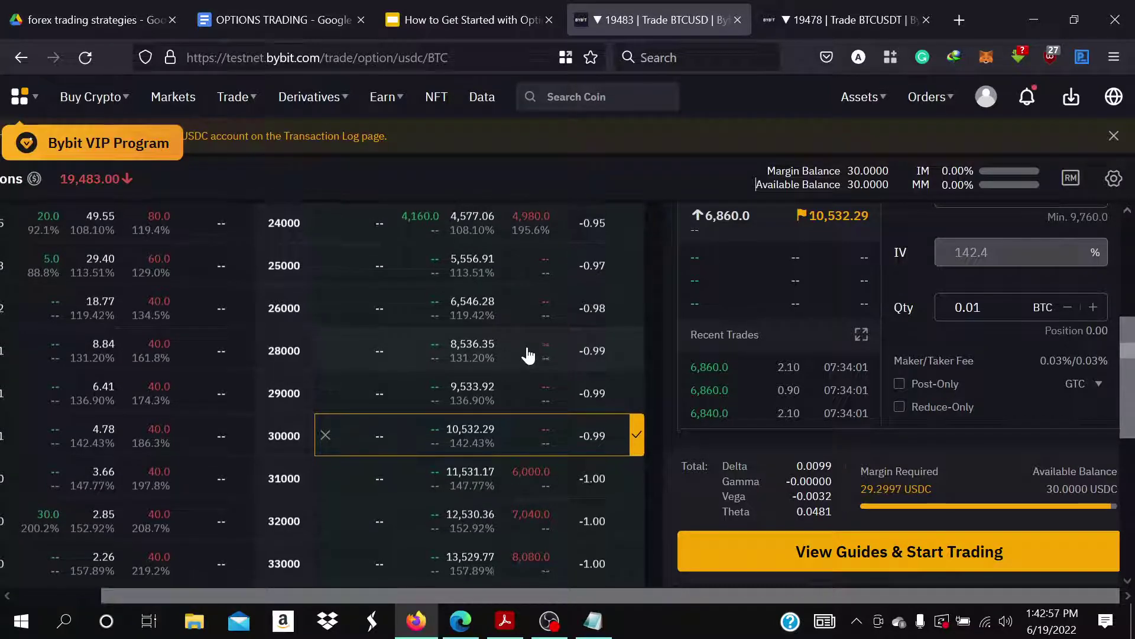
Glance at the BTCUSDT price chart, then come back to the BTC options chain.
scroll(528, 355, up, 3)
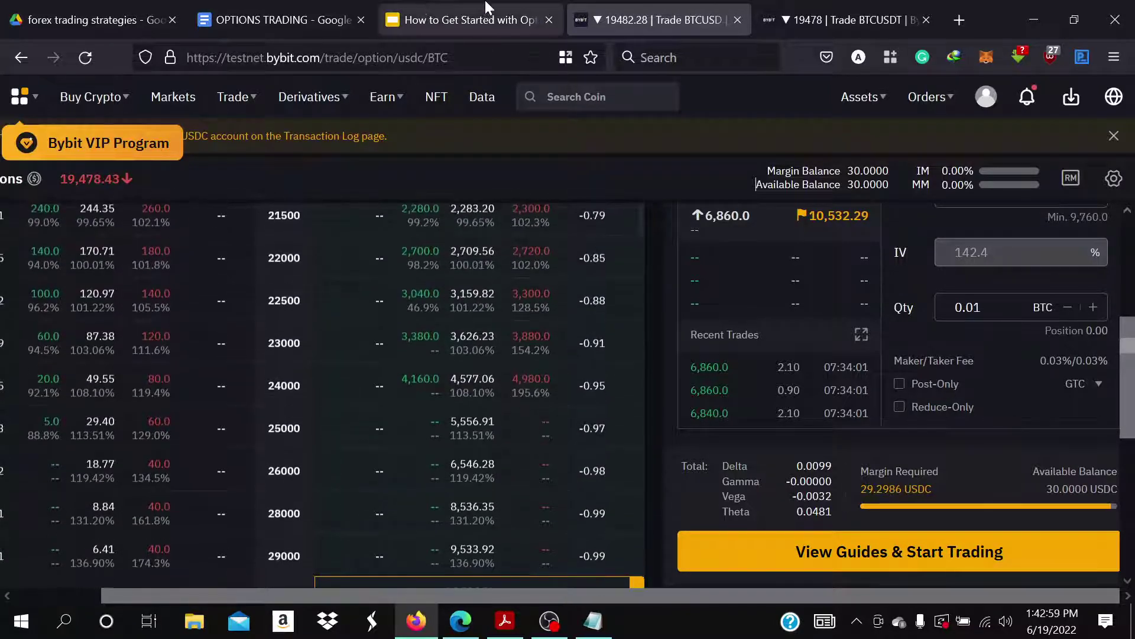
key(ctrl+Tab)
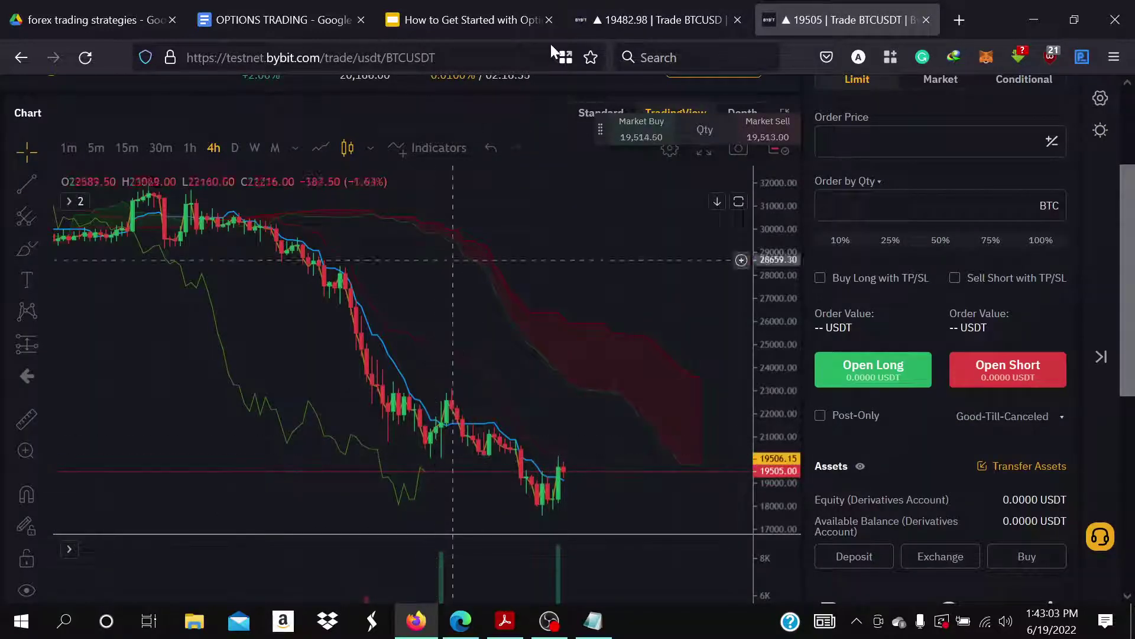
click(659, 18)
scroll(422, 336, up, 5)
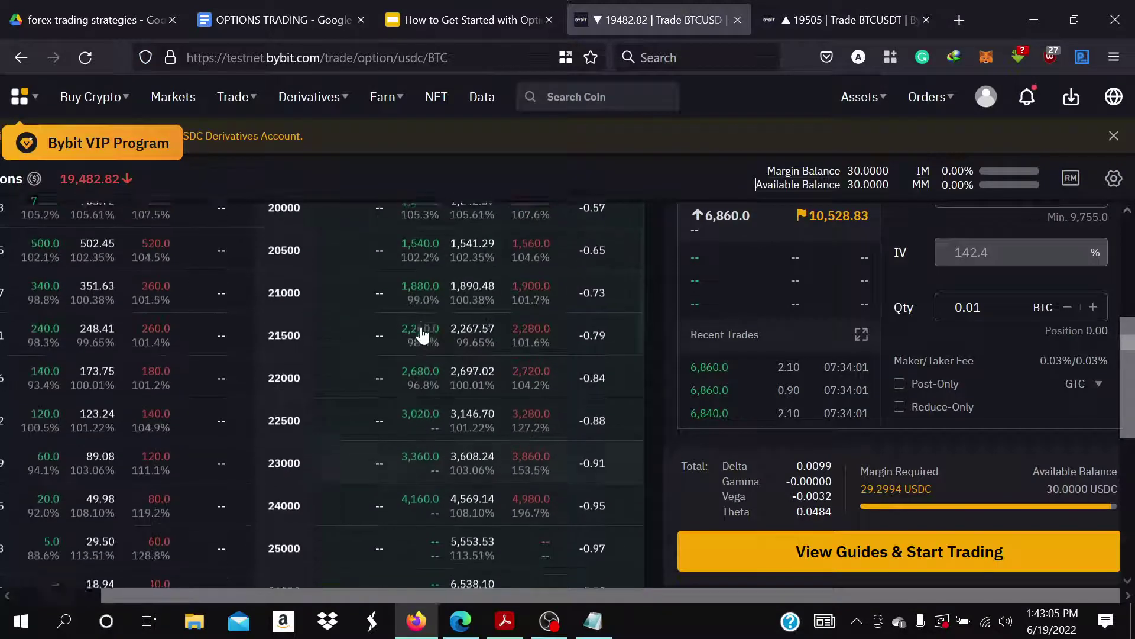
scroll(422, 336, down, 1)
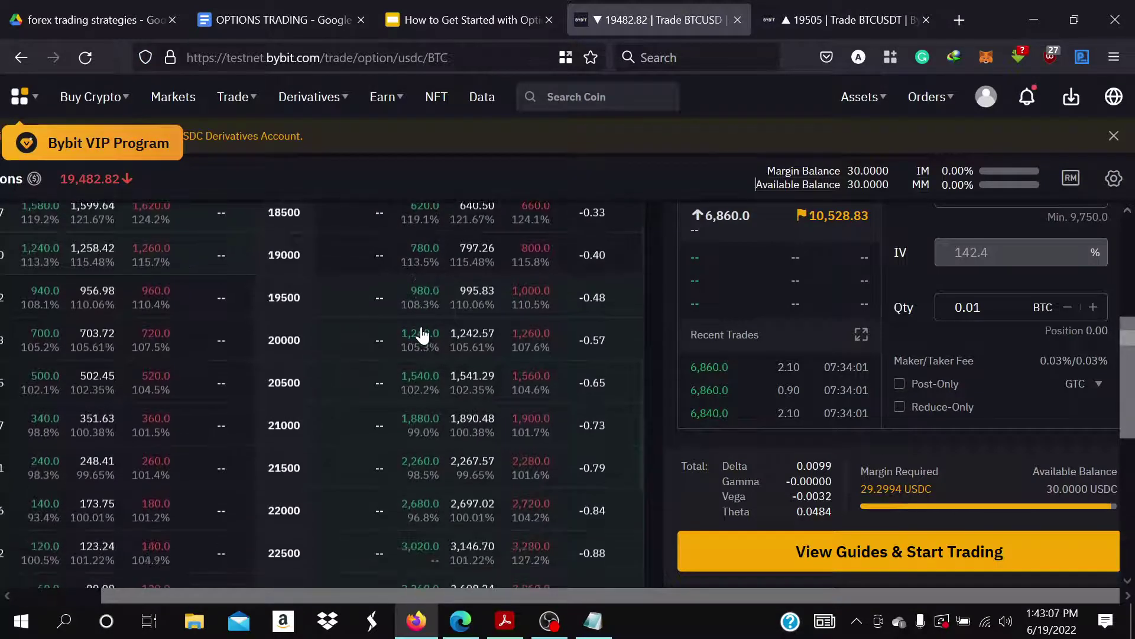
Prepare a 0.01 BTC buy of the 20000 put (12.4584 USDC margin), then discard it.
click(355, 343)
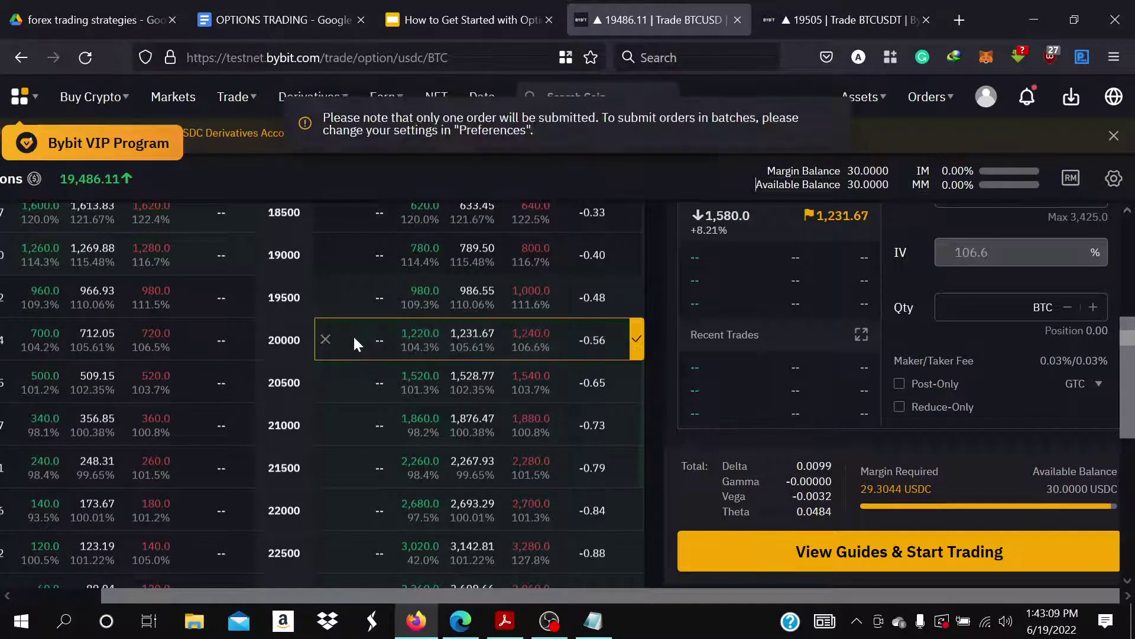
scroll(949, 236, up, 3)
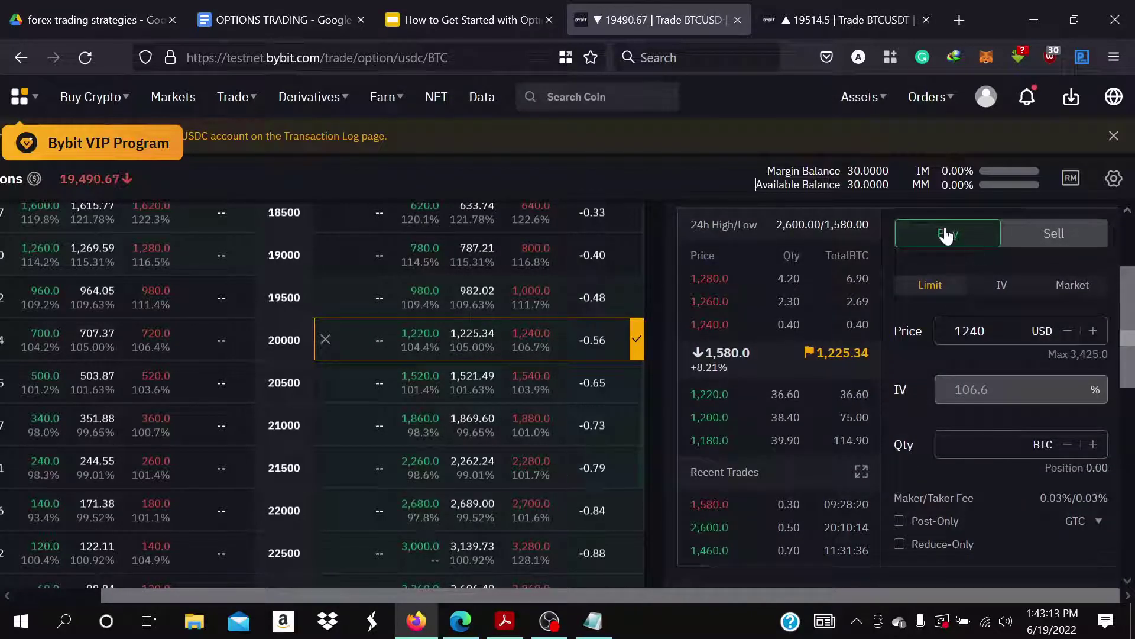
click(940, 235)
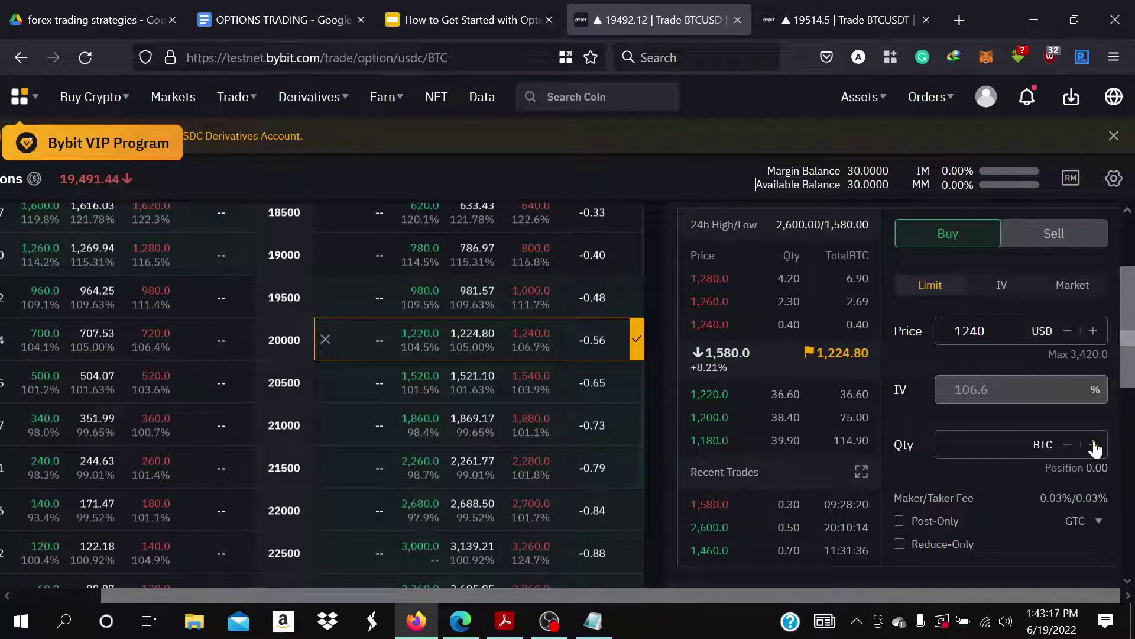
click(1094, 445)
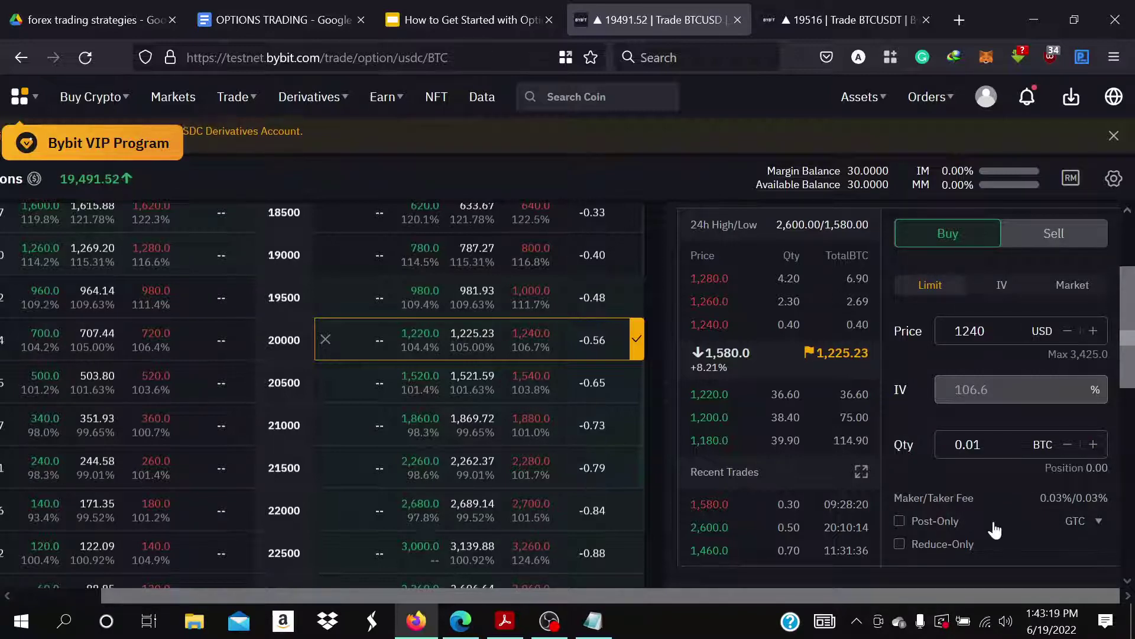
scroll(994, 523, down, 2)
scroll(992, 519, down, 1)
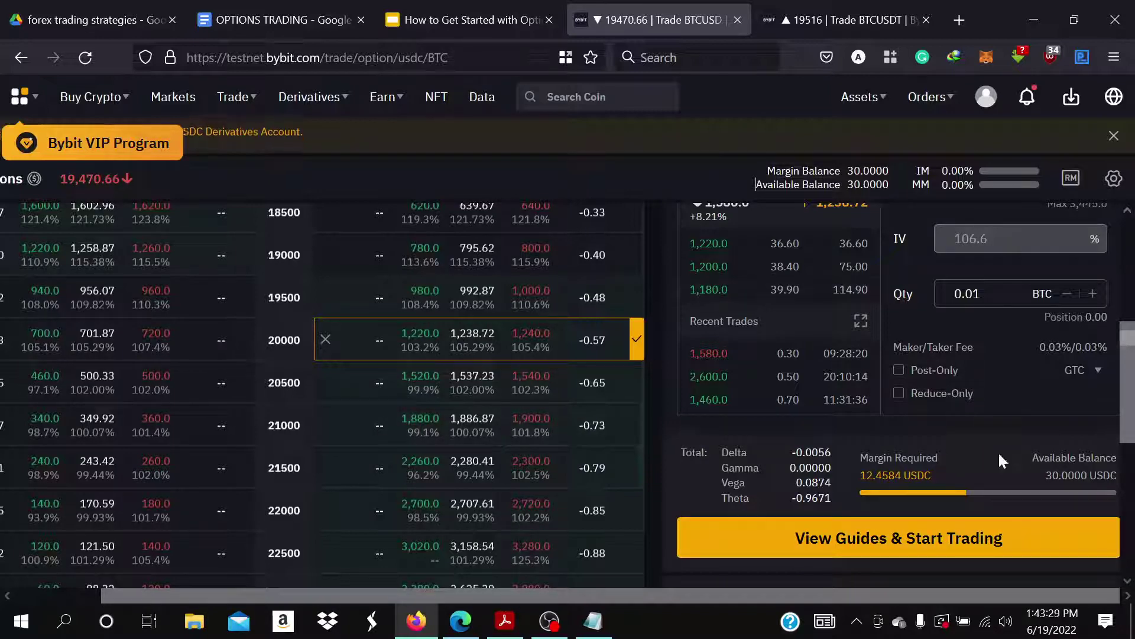
click(325, 339)
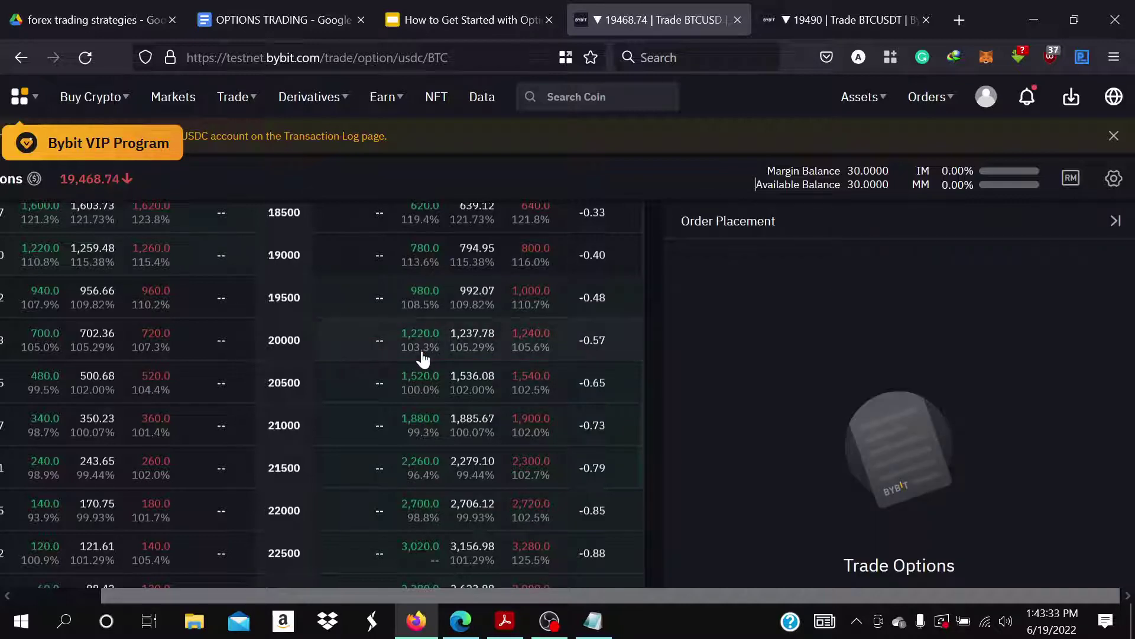
Collapse the Order Placement panel to widen the options chain.
scroll(423, 357, down, 10)
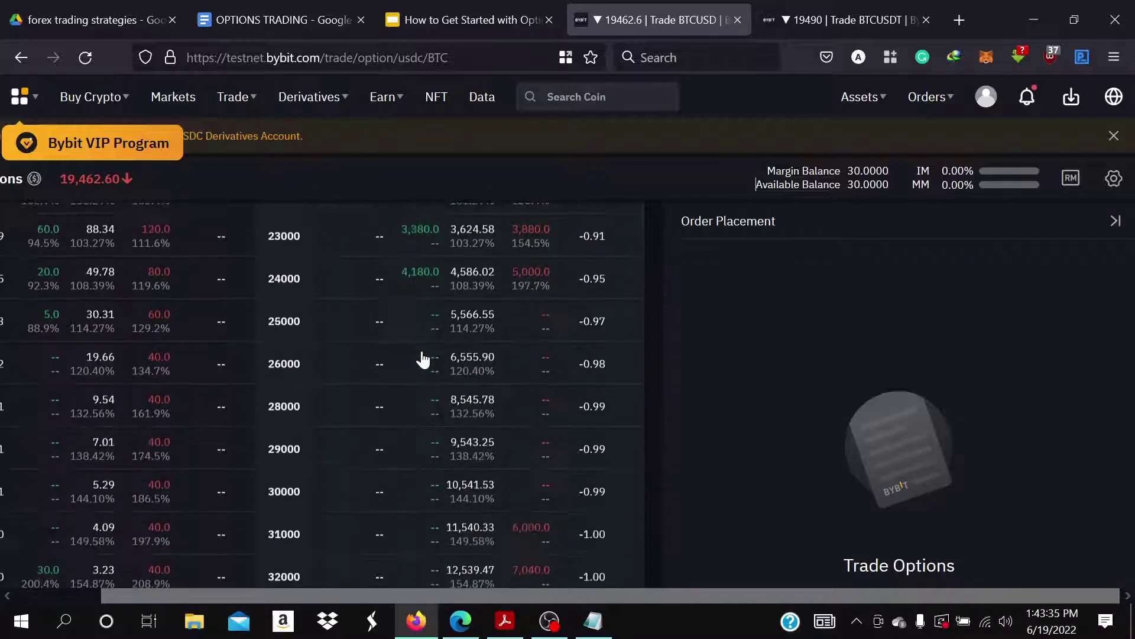
scroll(422, 358, down, 2)
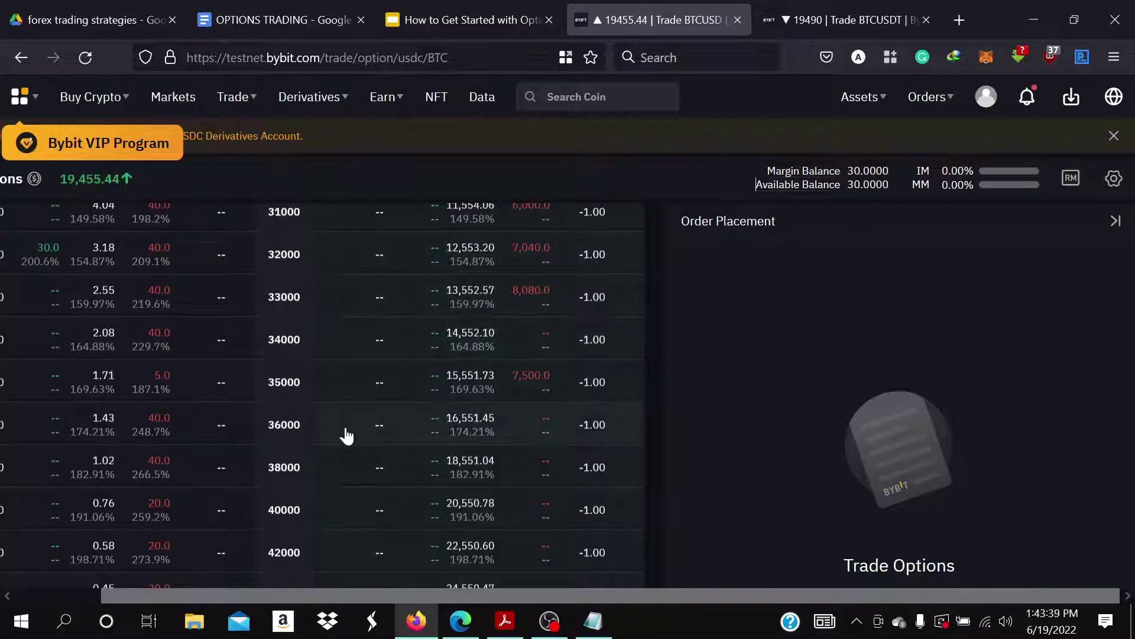
scroll(419, 397, up, 1)
scroll(419, 397, up, 3)
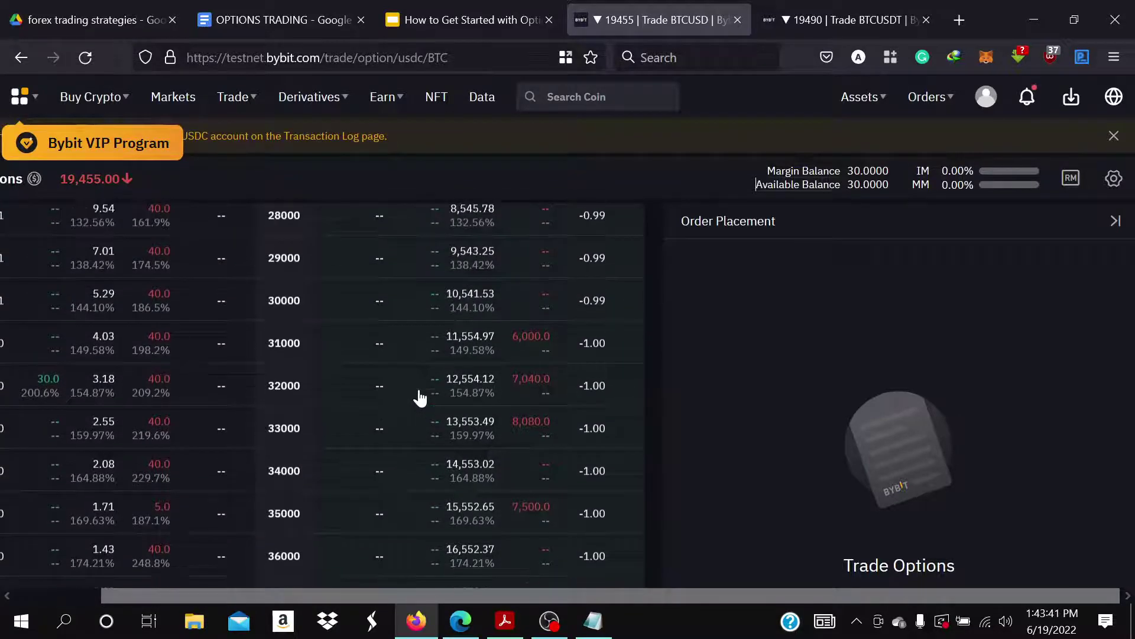
scroll(310, 306, up, 10)
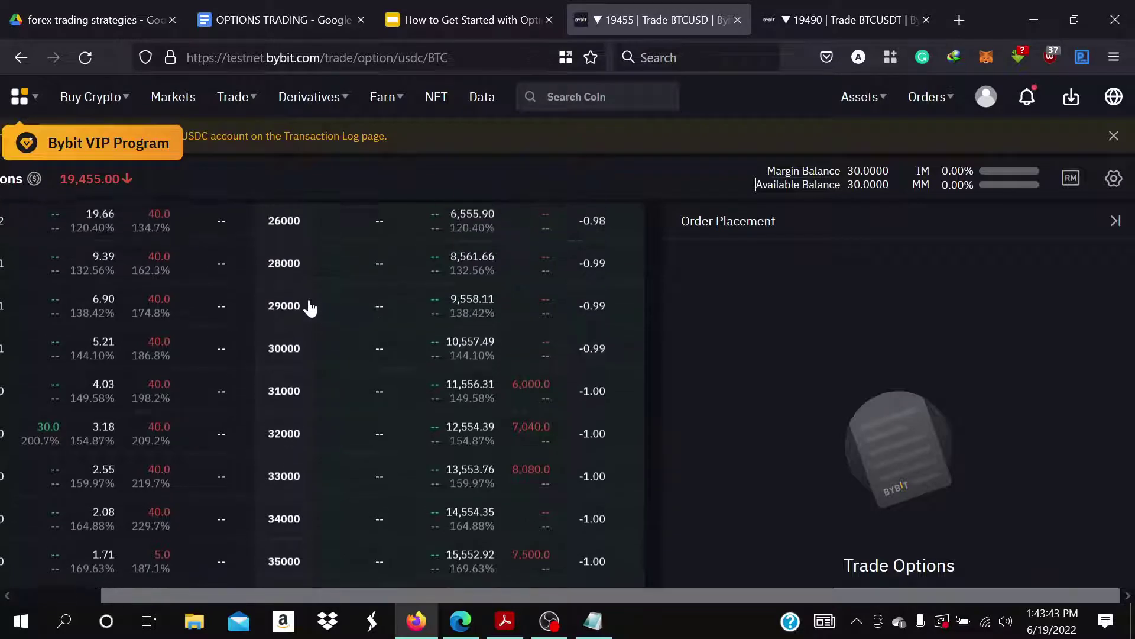
scroll(310, 306, up, 2)
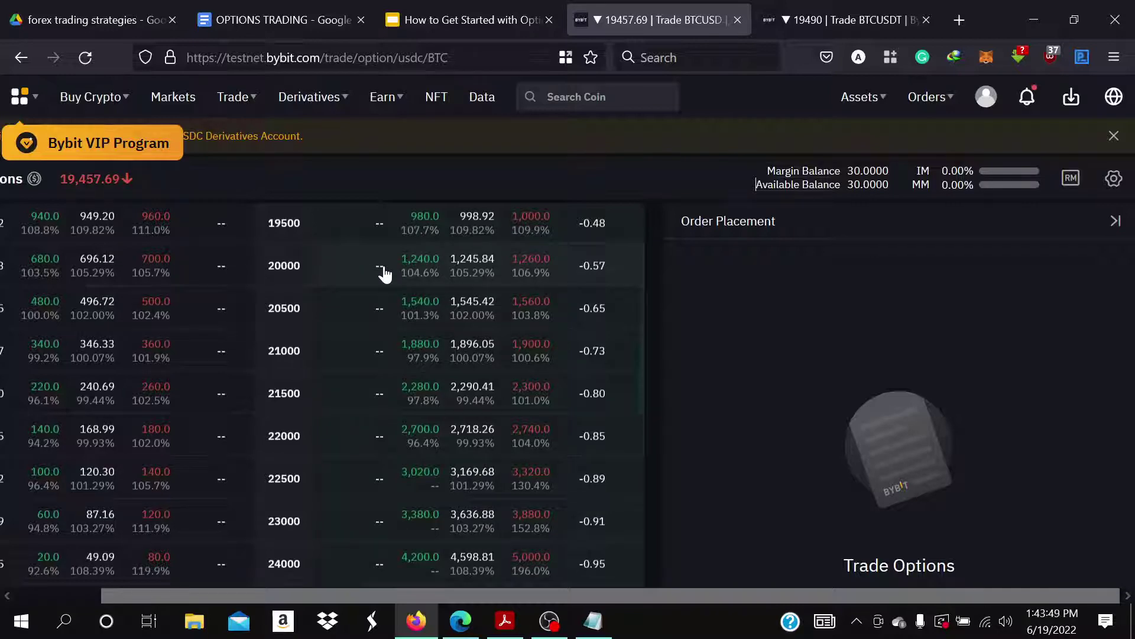
click(1114, 222)
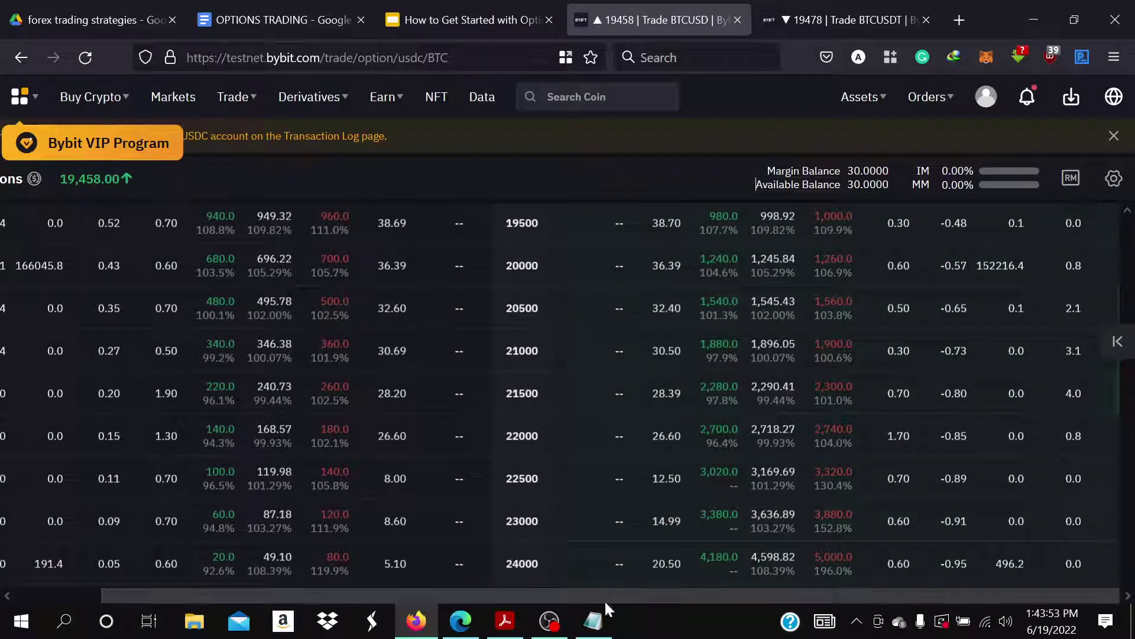
Shift the chain left and scan strikes with volume, open interest and delta columns.
drag(605, 597, 284, 594)
scroll(320, 396, up, 3)
scroll(319, 397, down, 9)
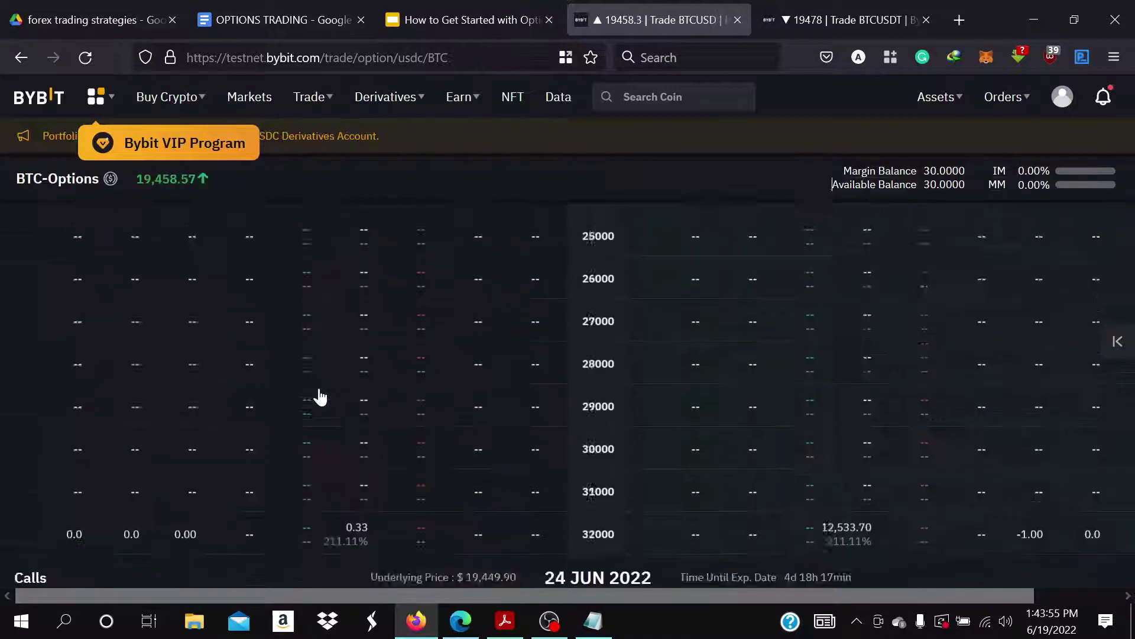
scroll(319, 396, up, 5)
scroll(320, 396, down, 12)
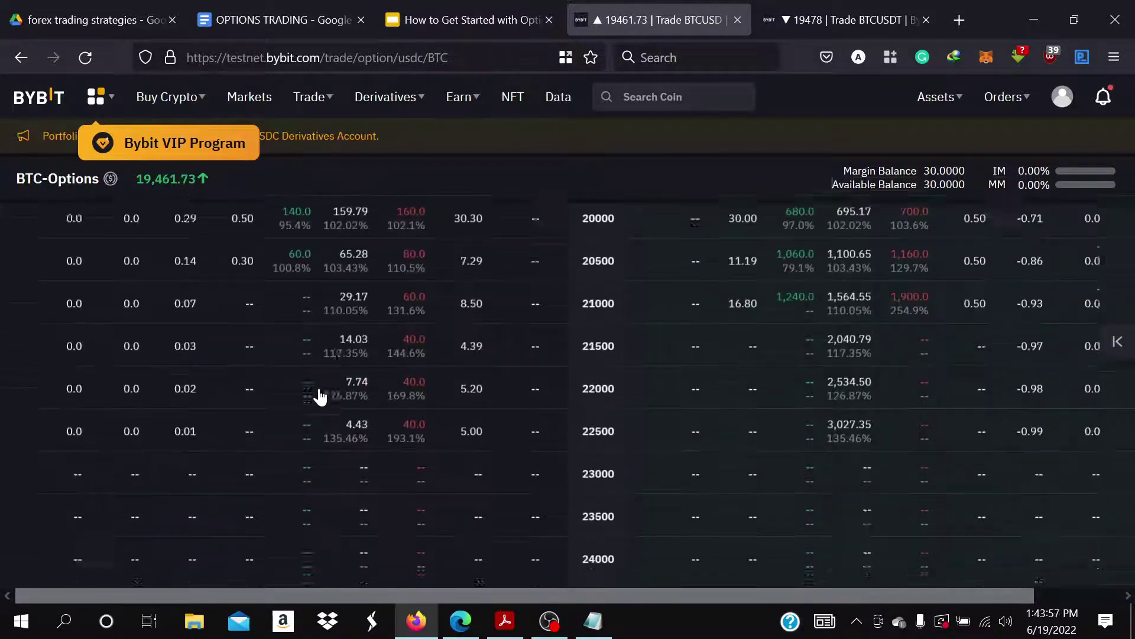
scroll(319, 395, up, 12)
scroll(320, 393, down, 4)
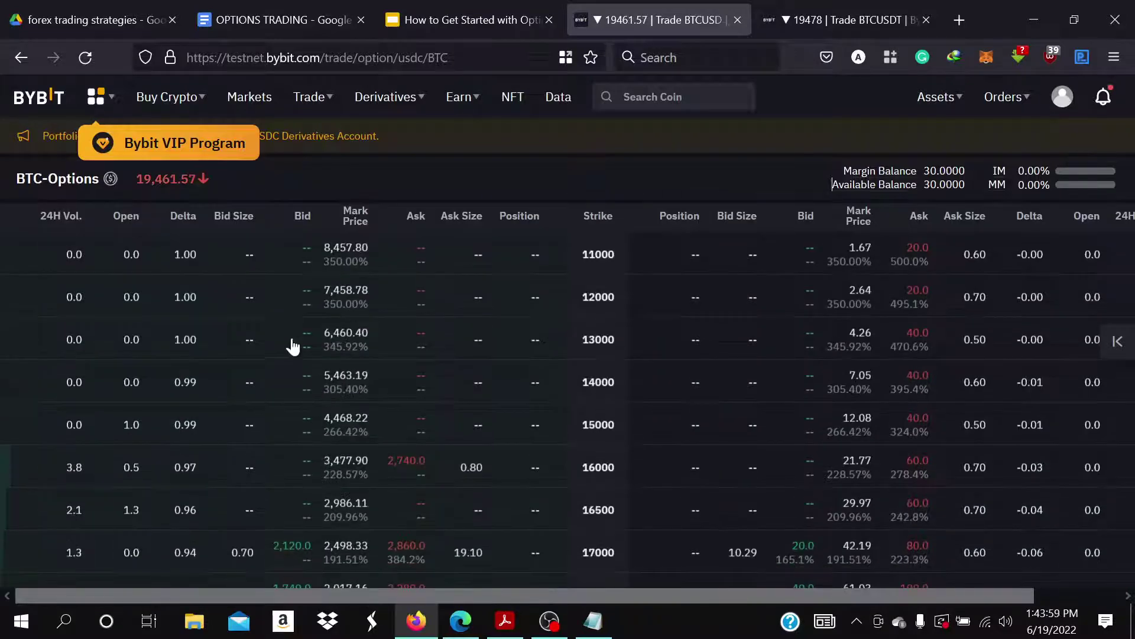
Pan the BTCUSDT chart back to older prices near 30000, then return to BTC options.
click(828, 7)
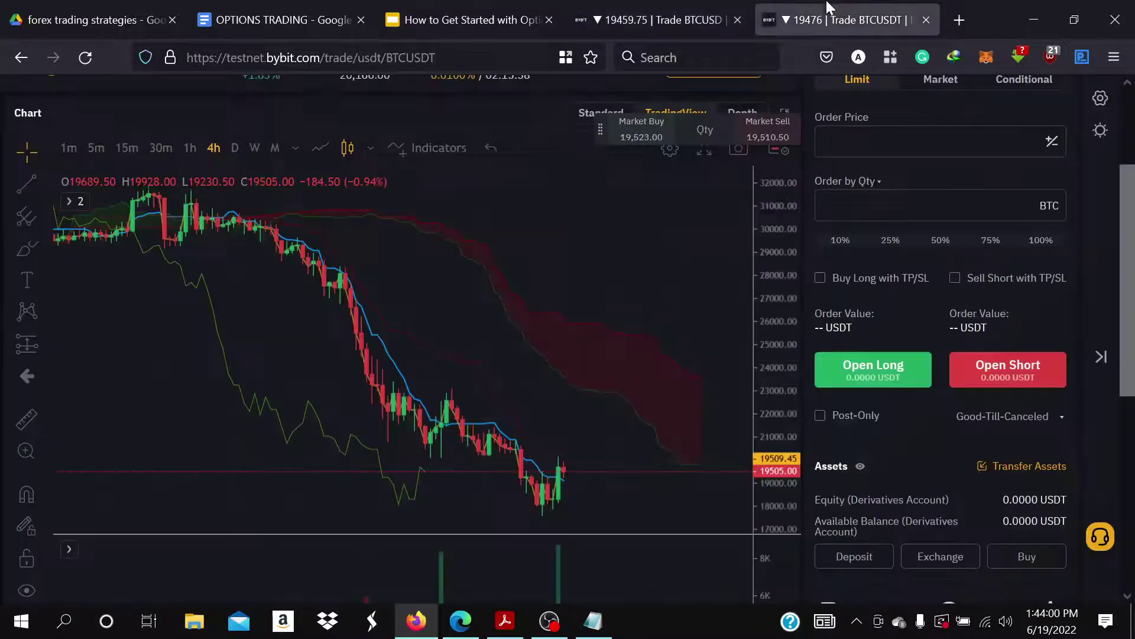
drag(541, 366, 611, 436)
drag(449, 424, 539, 425)
drag(297, 436, 126, 431)
drag(491, 445, 170, 392)
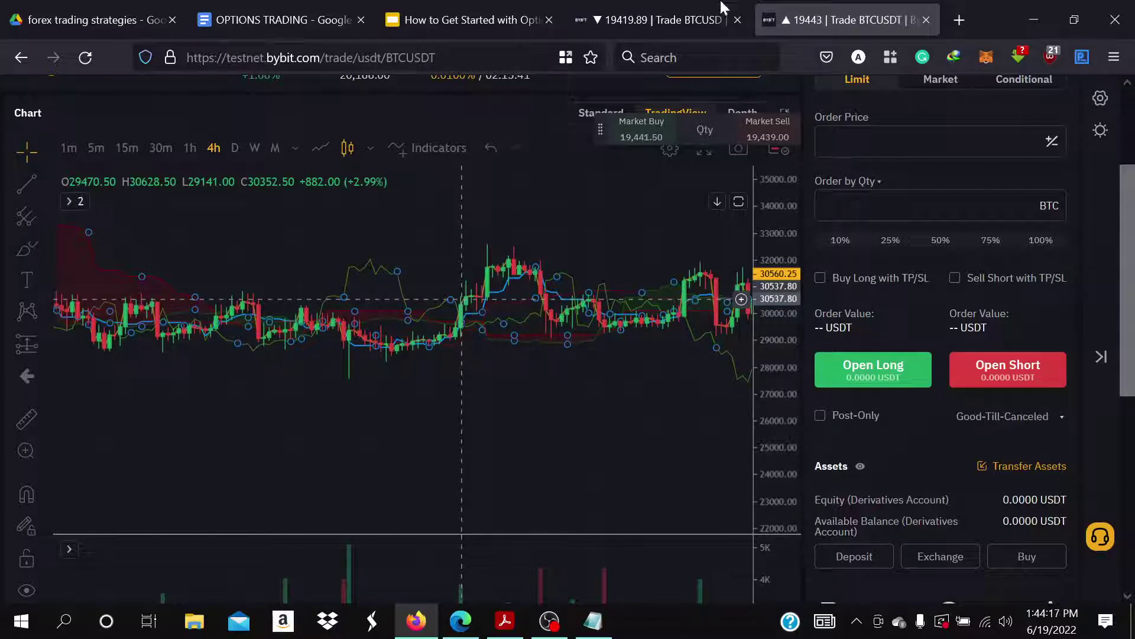
click(599, 7)
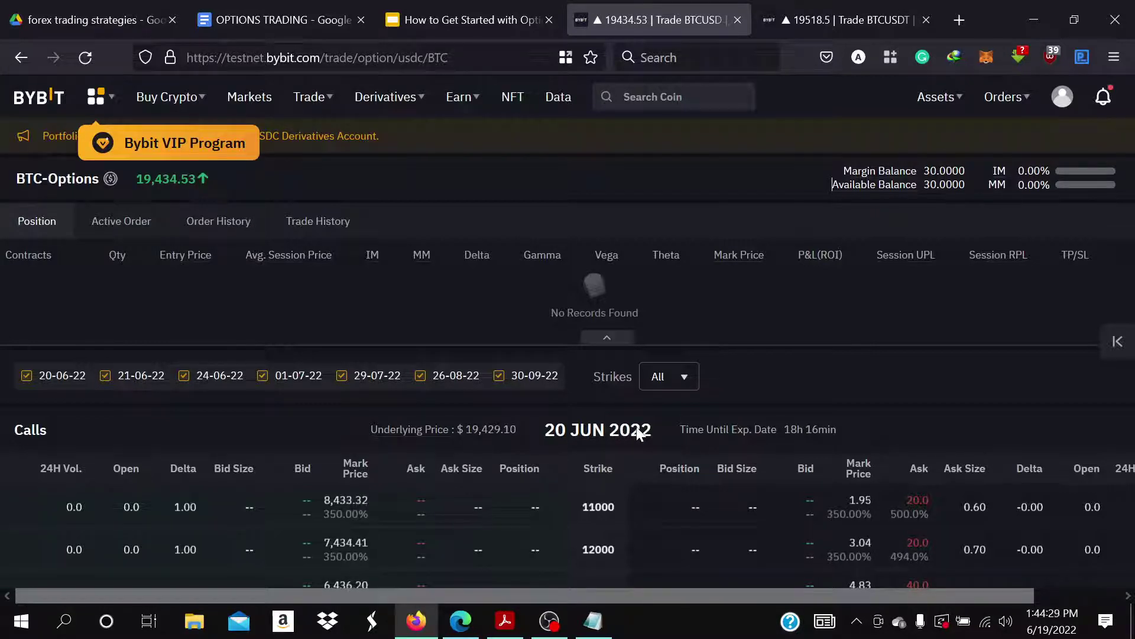
click(831, 7)
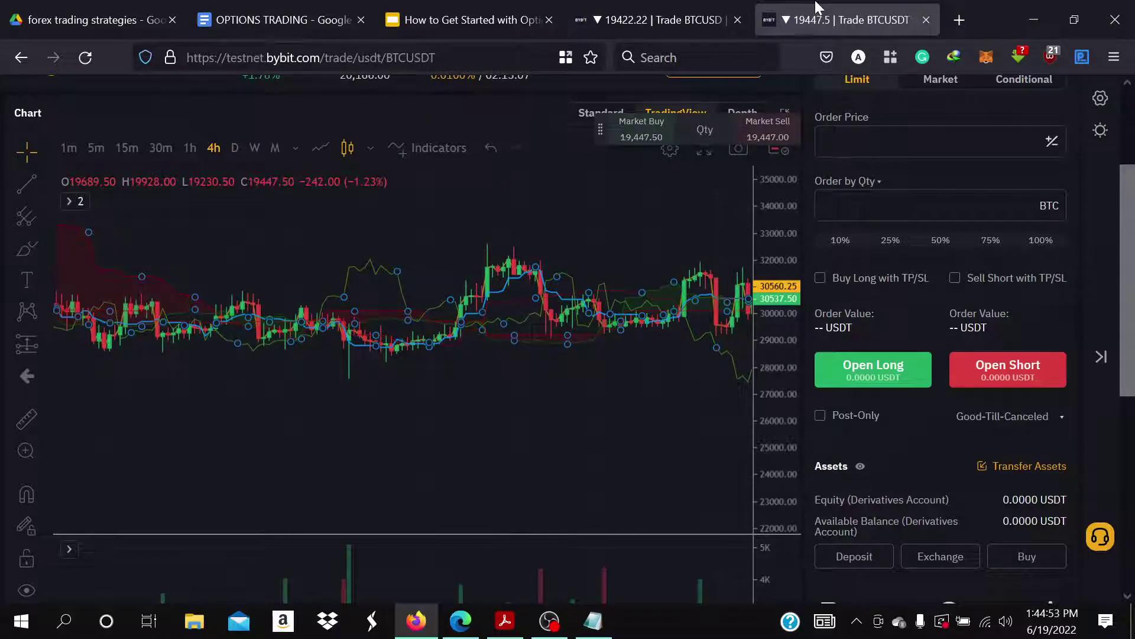
click(656, 7)
scroll(540, 397, down, 4)
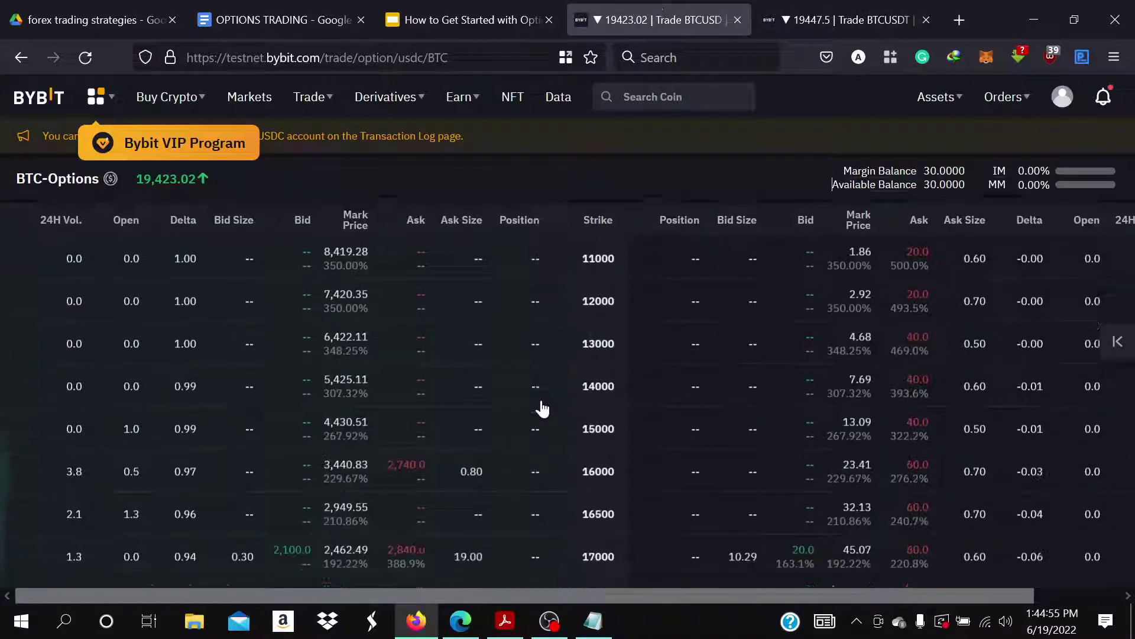
scroll(540, 397, up, 3)
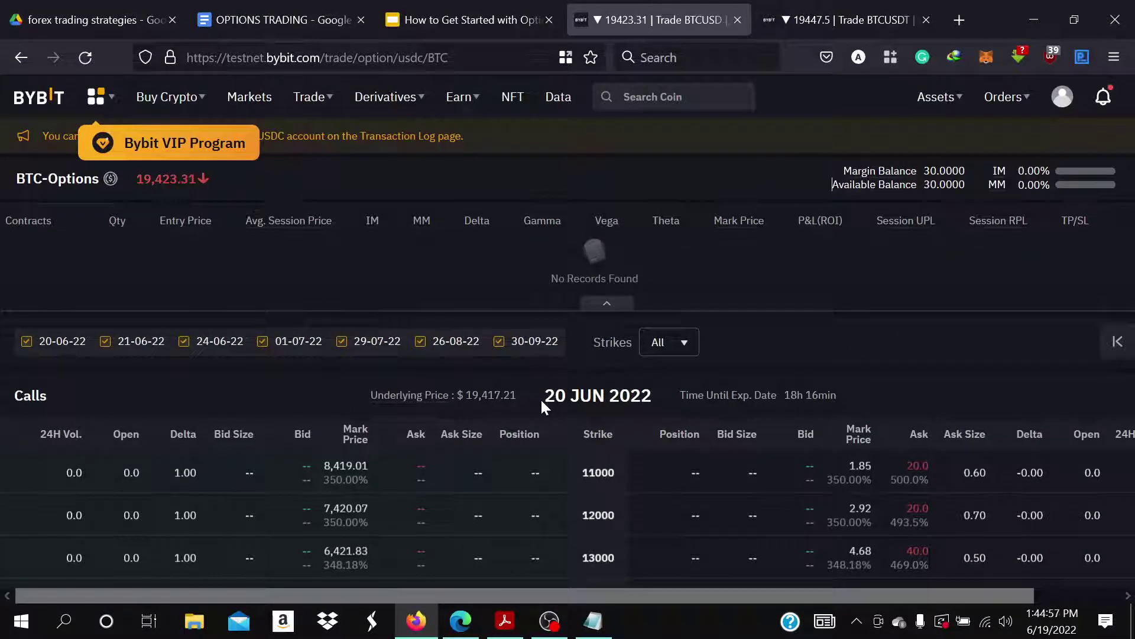
scroll(542, 403, down, 3)
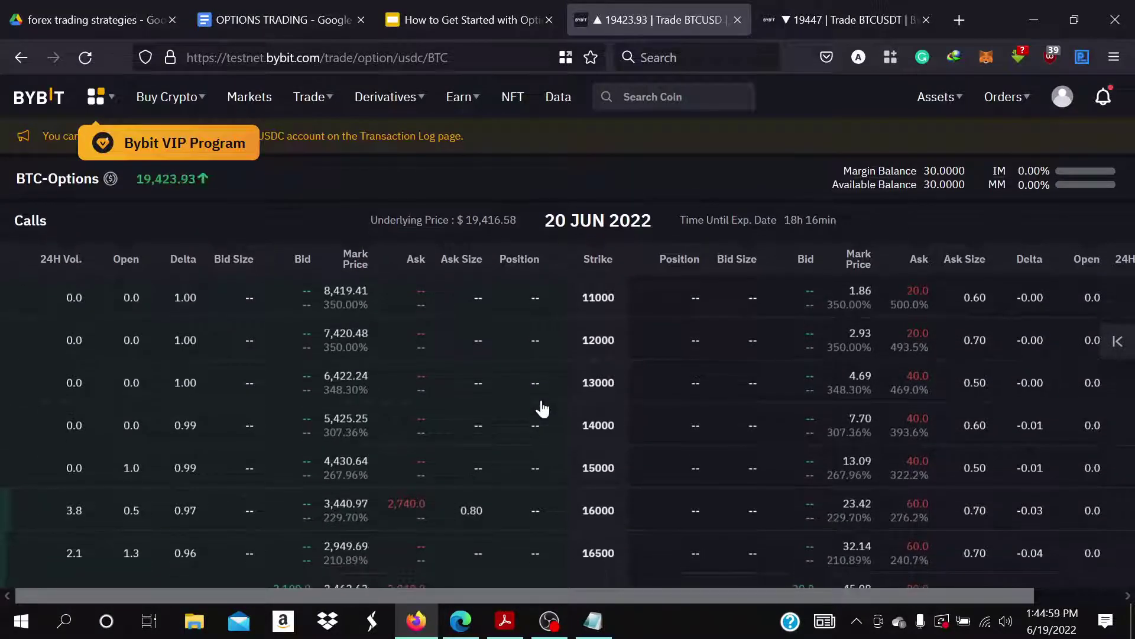
scroll(541, 407, down, 5)
scroll(542, 407, up, 8)
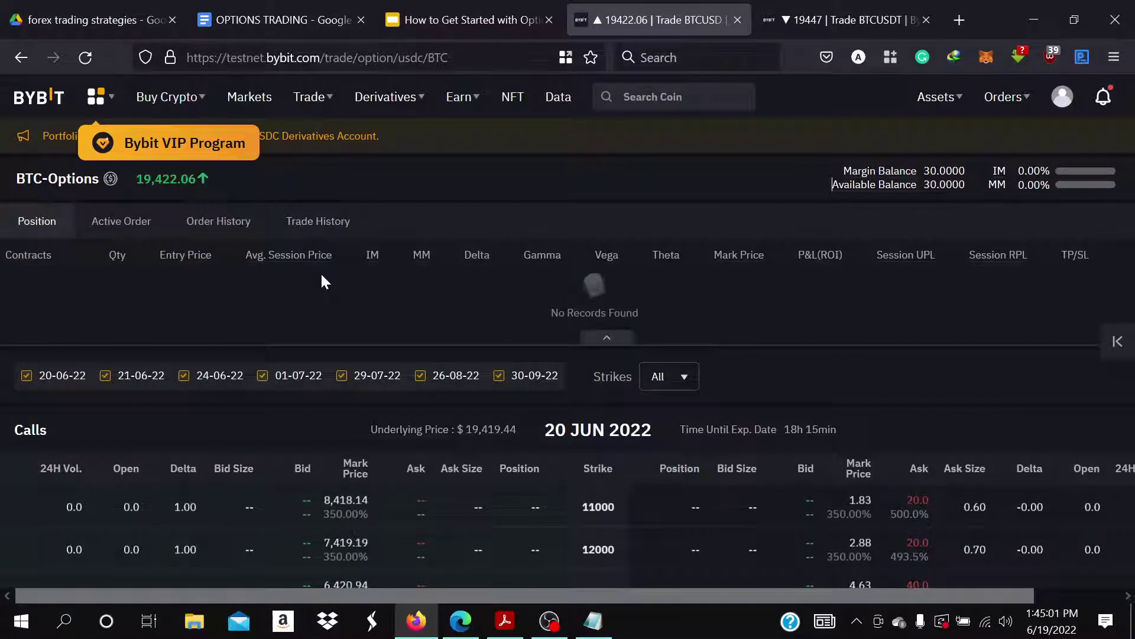